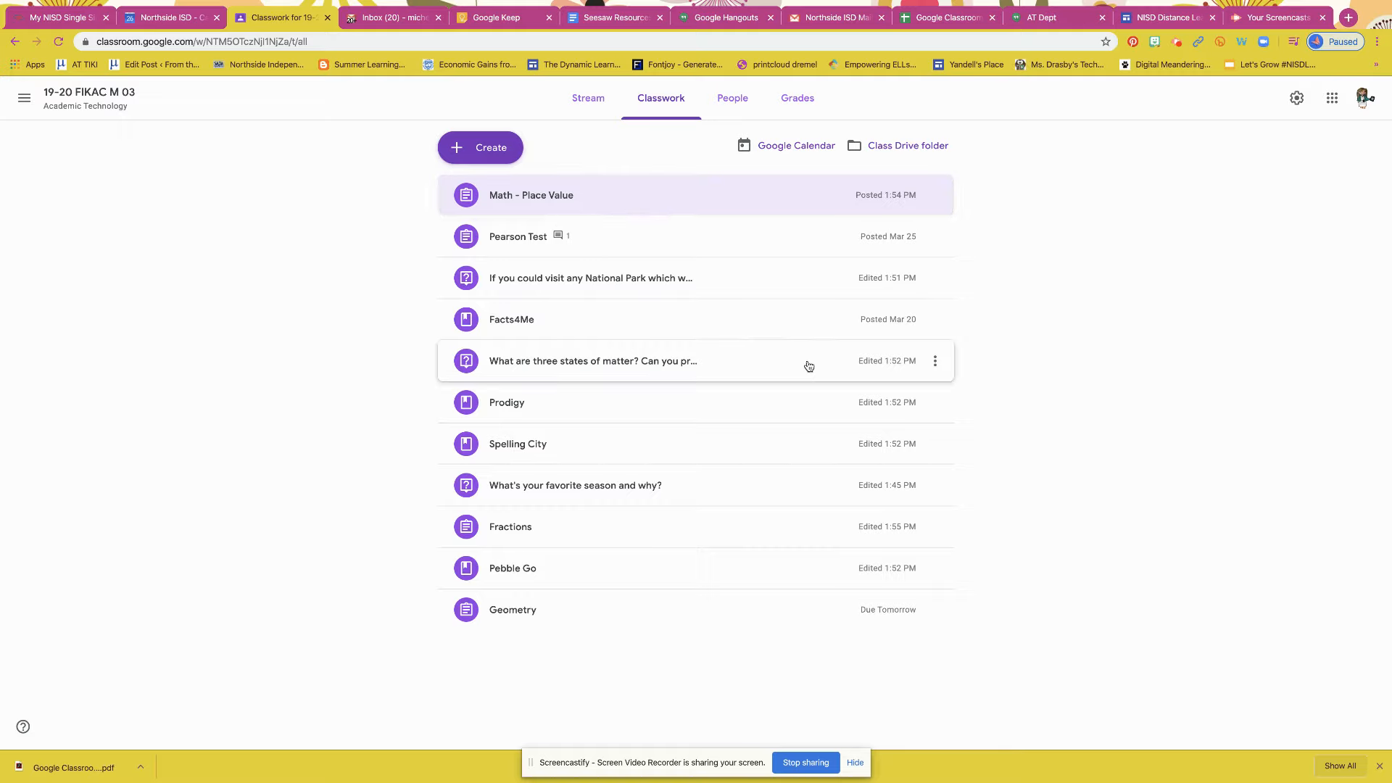
Step: Create a classwork topic named "Reading Week 1 Learning"
click(500, 154)
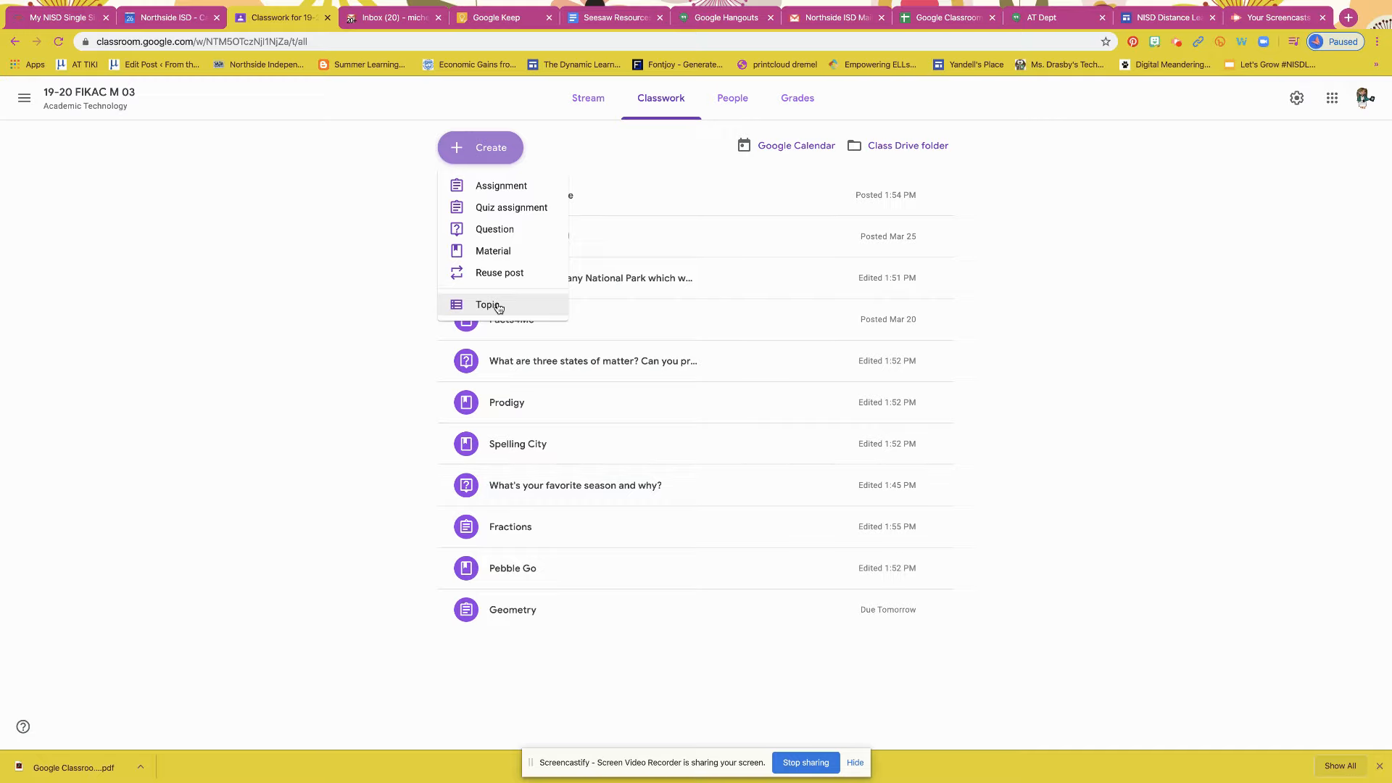
click(498, 305)
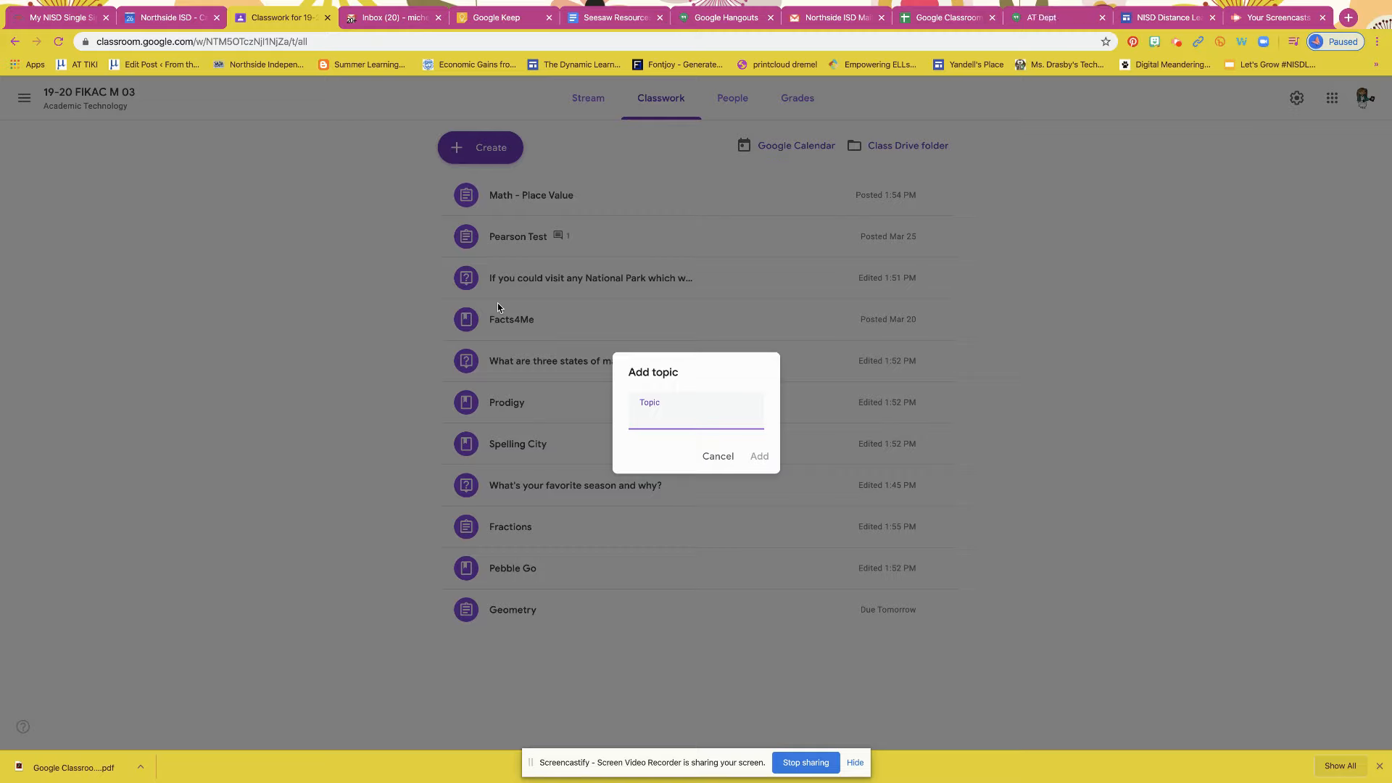
text(Reading Week 1 Learning)
key(Return)
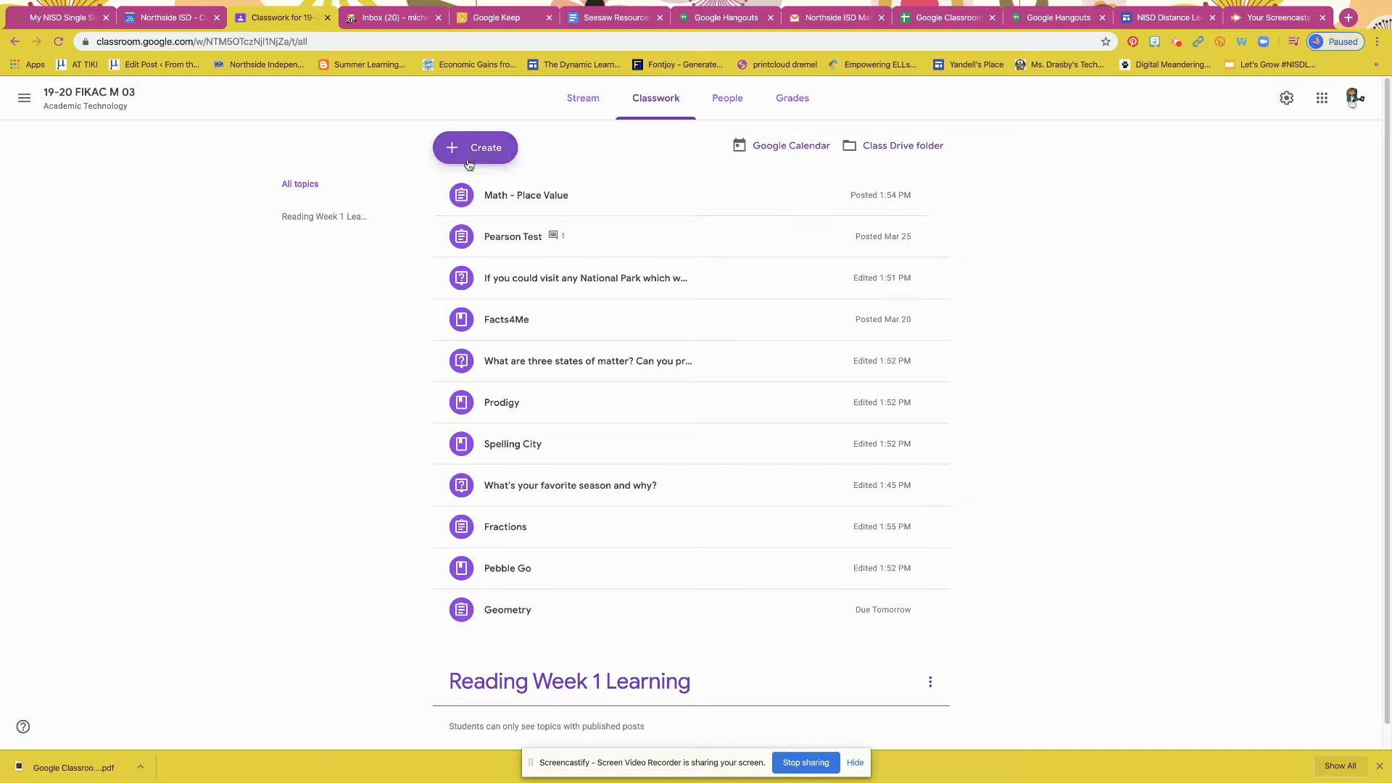
Step: Add another classwork topic named "Math Week 1 Learning"
click(475, 147)
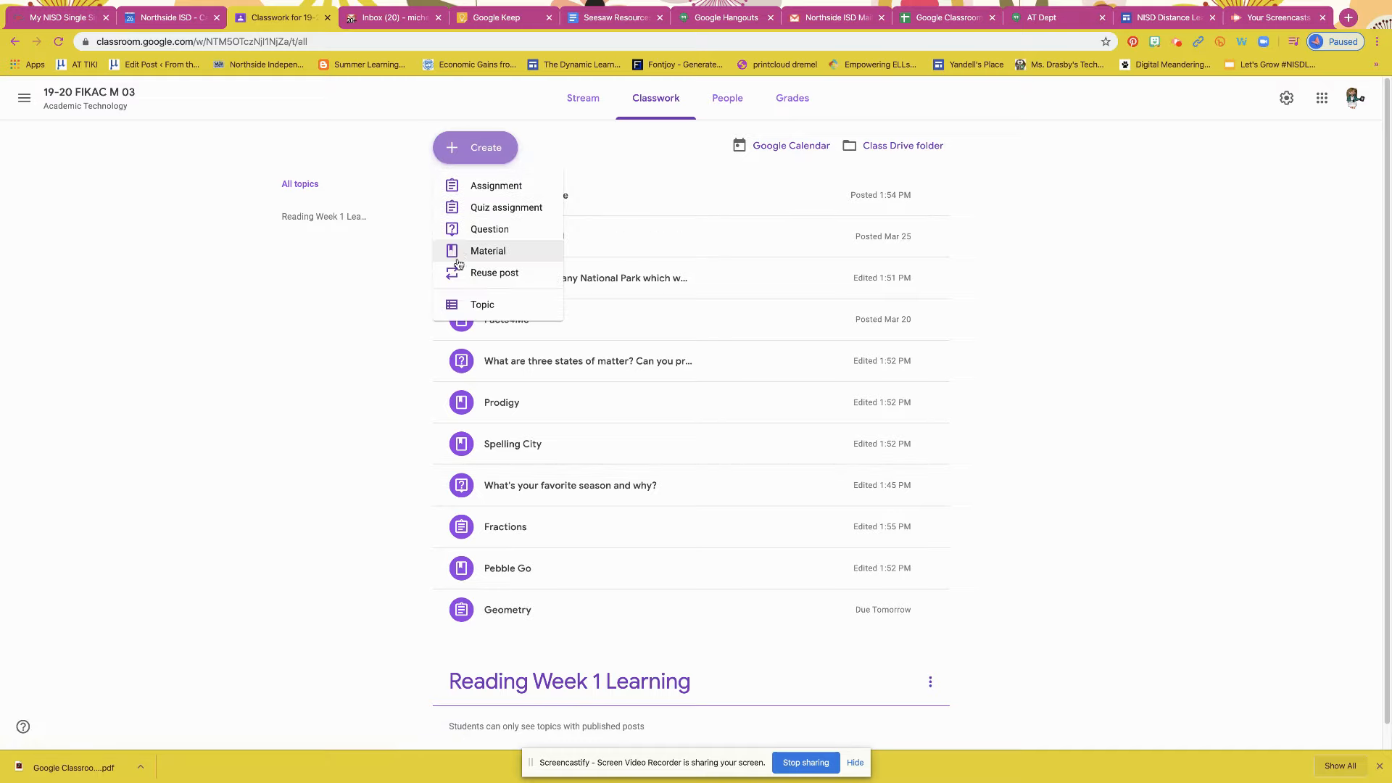
click(468, 303)
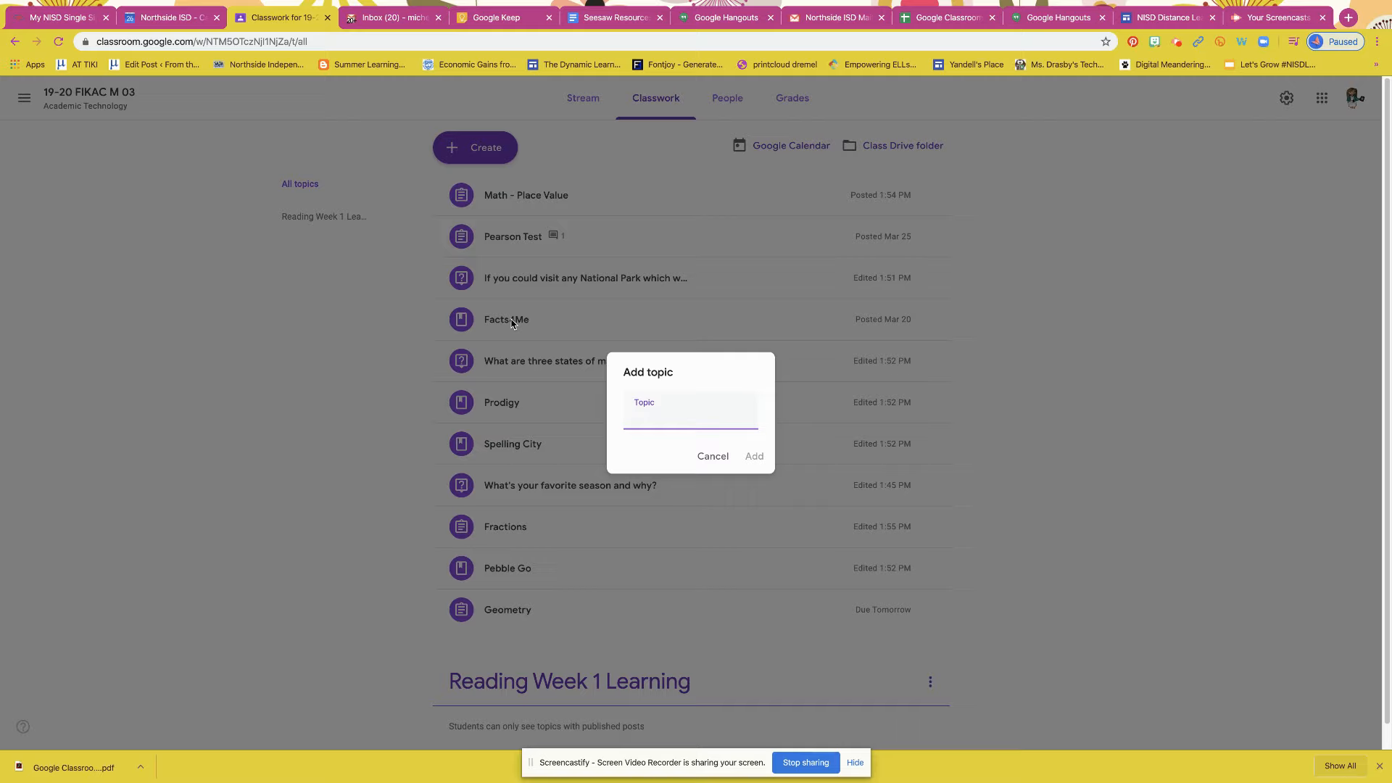
text(Math Week !)
key(BackSpace)
text(1 Learning)
key(Return)
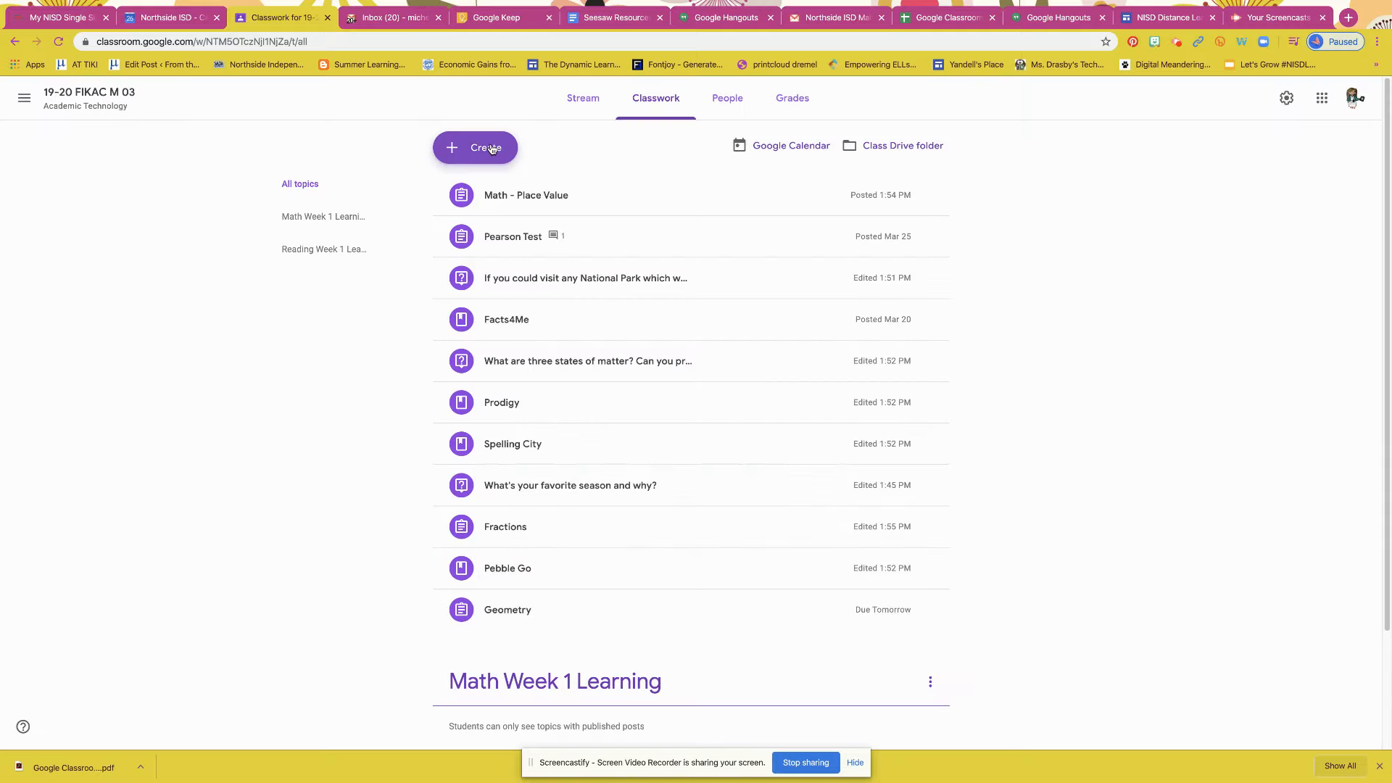
Step: Add a classwork topic named "Science Week 1 Learning"
click(474, 147)
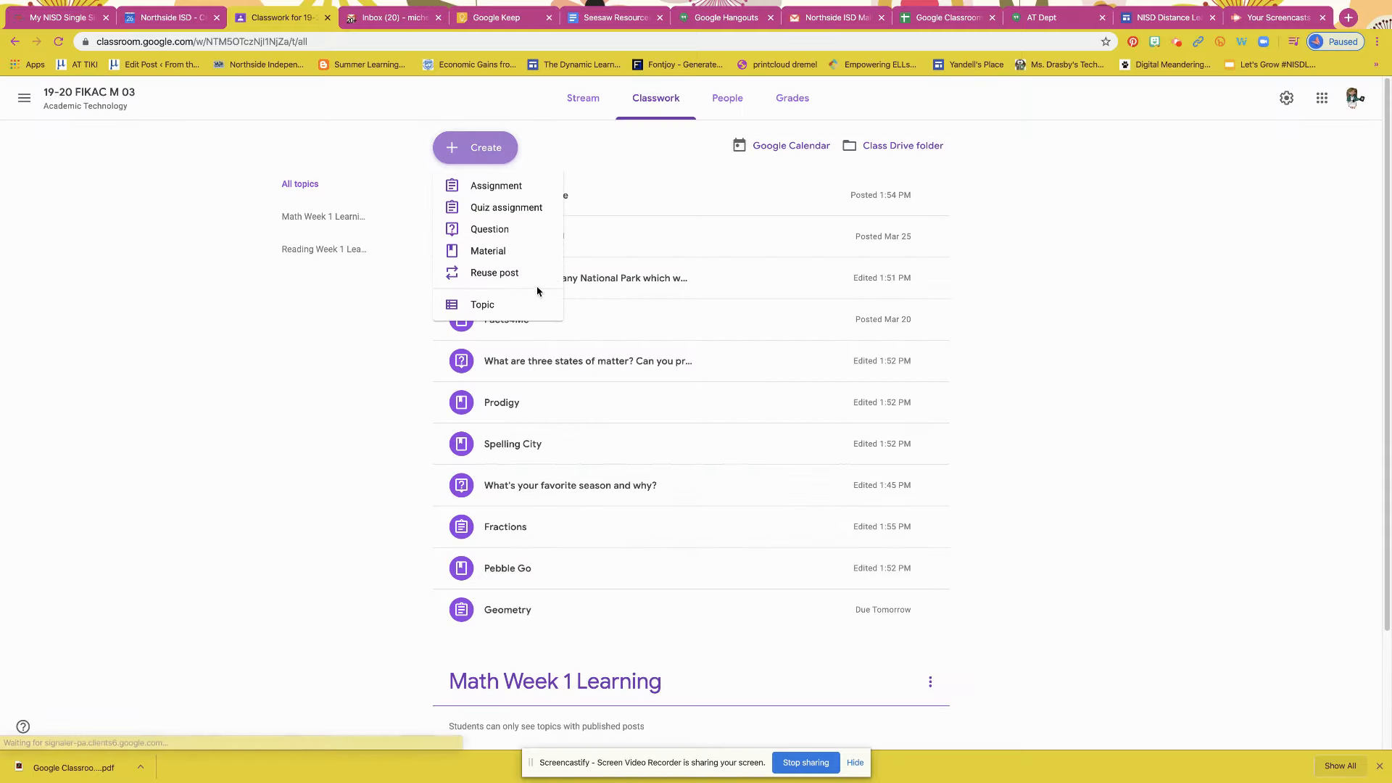
click(531, 303)
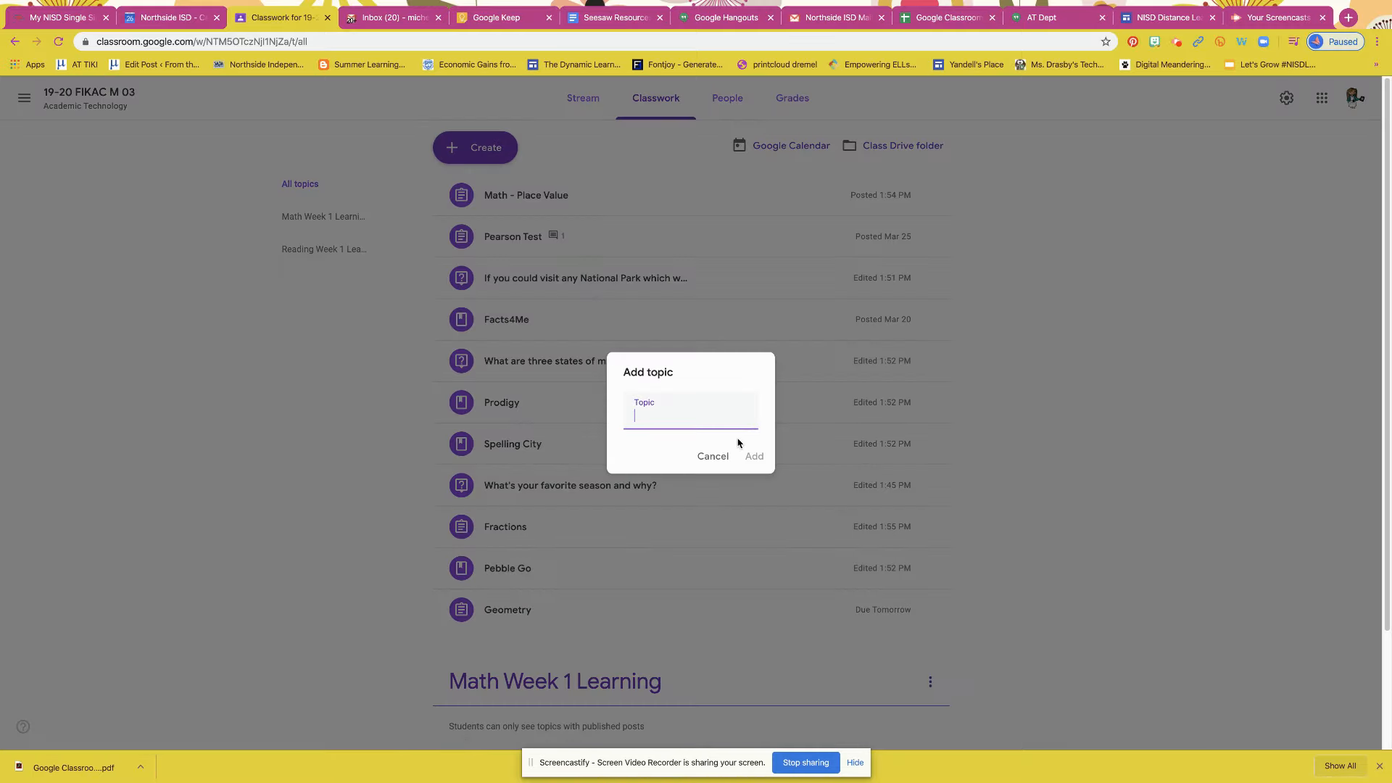
text(Science Week 1 Learning)
key(Return)
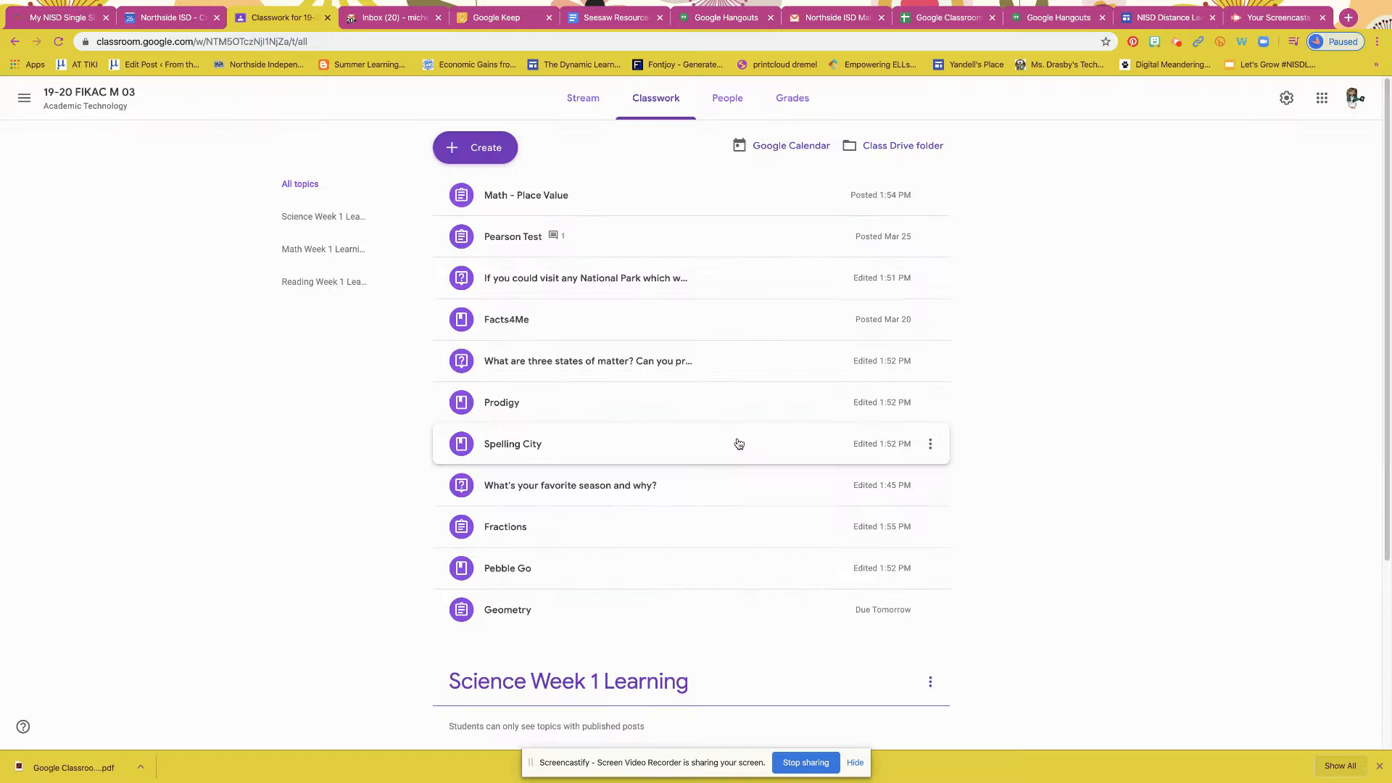
Step: Add a classwork topic named "Social Studies Week 1 Learning"
click(478, 151)
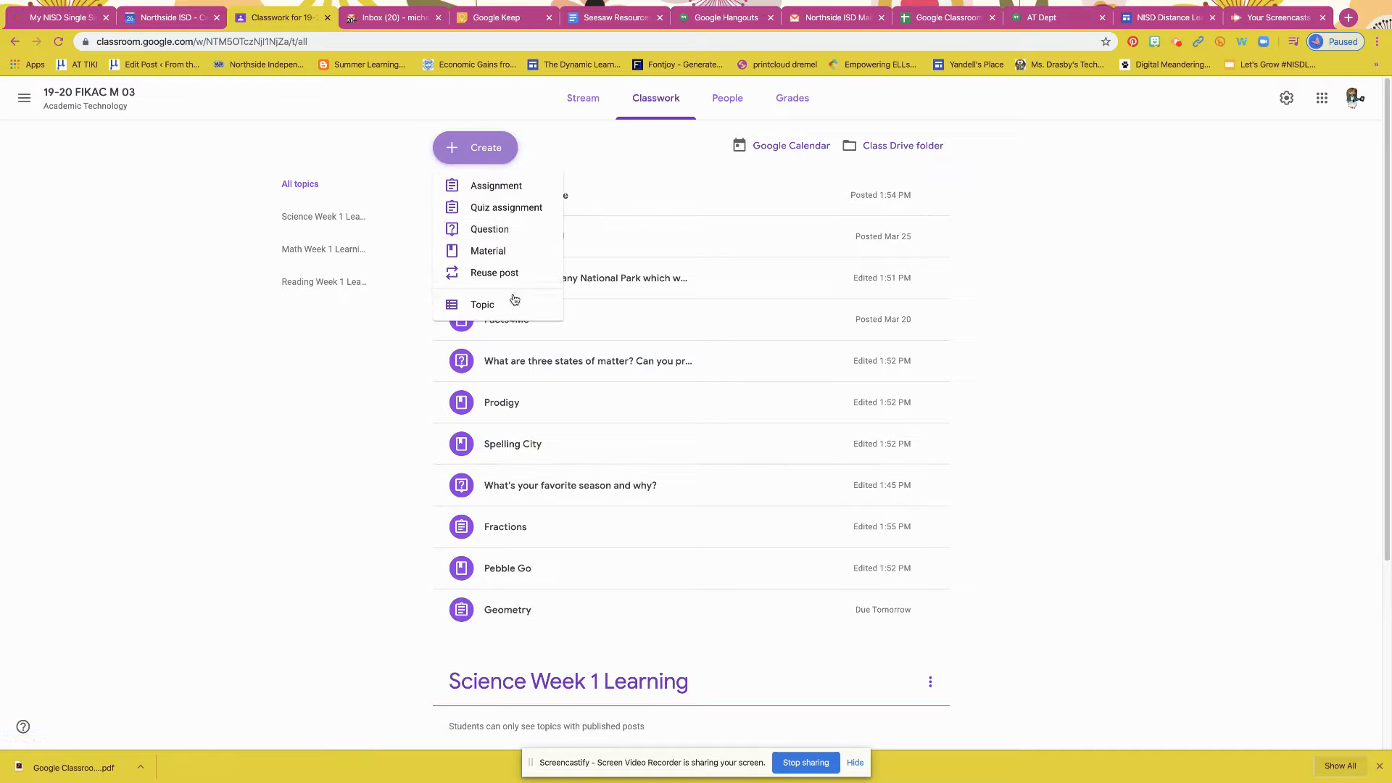
click(511, 308)
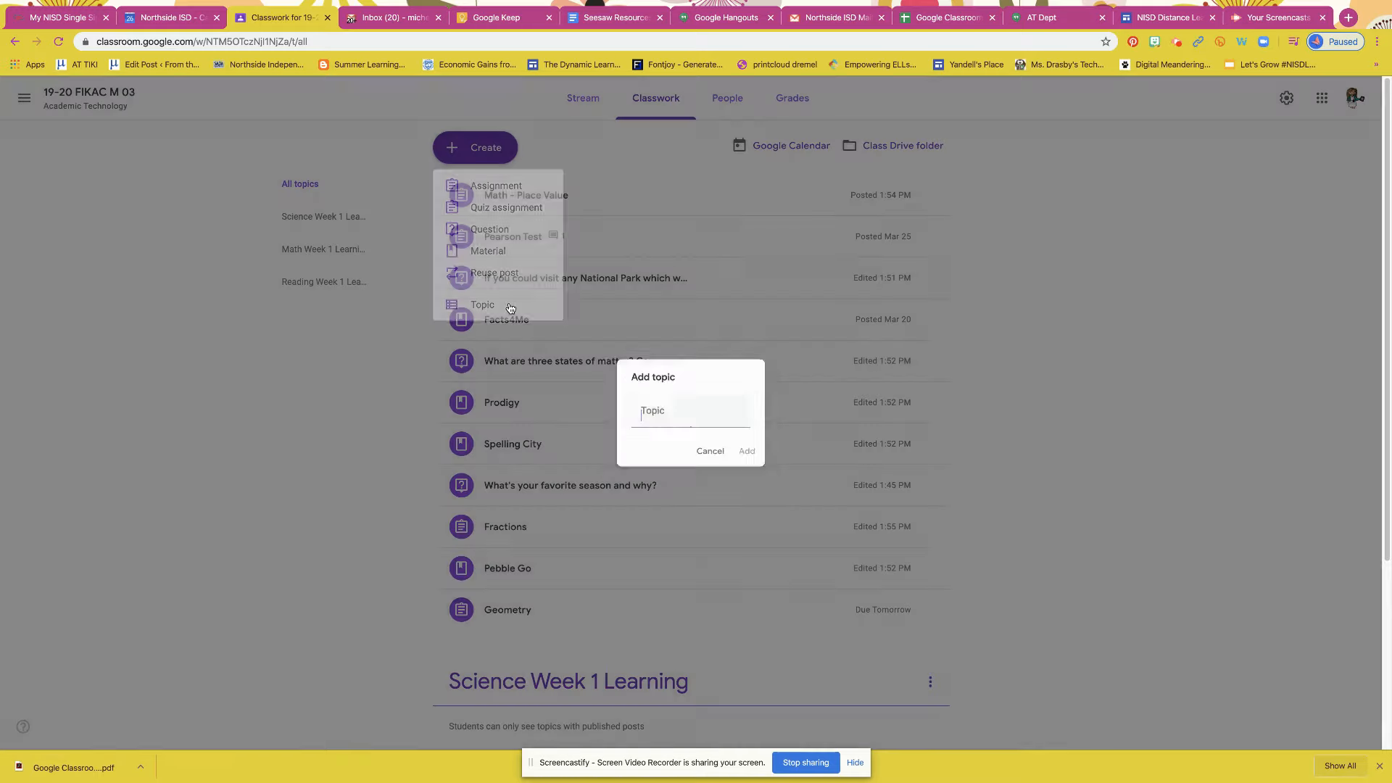
text(Social)
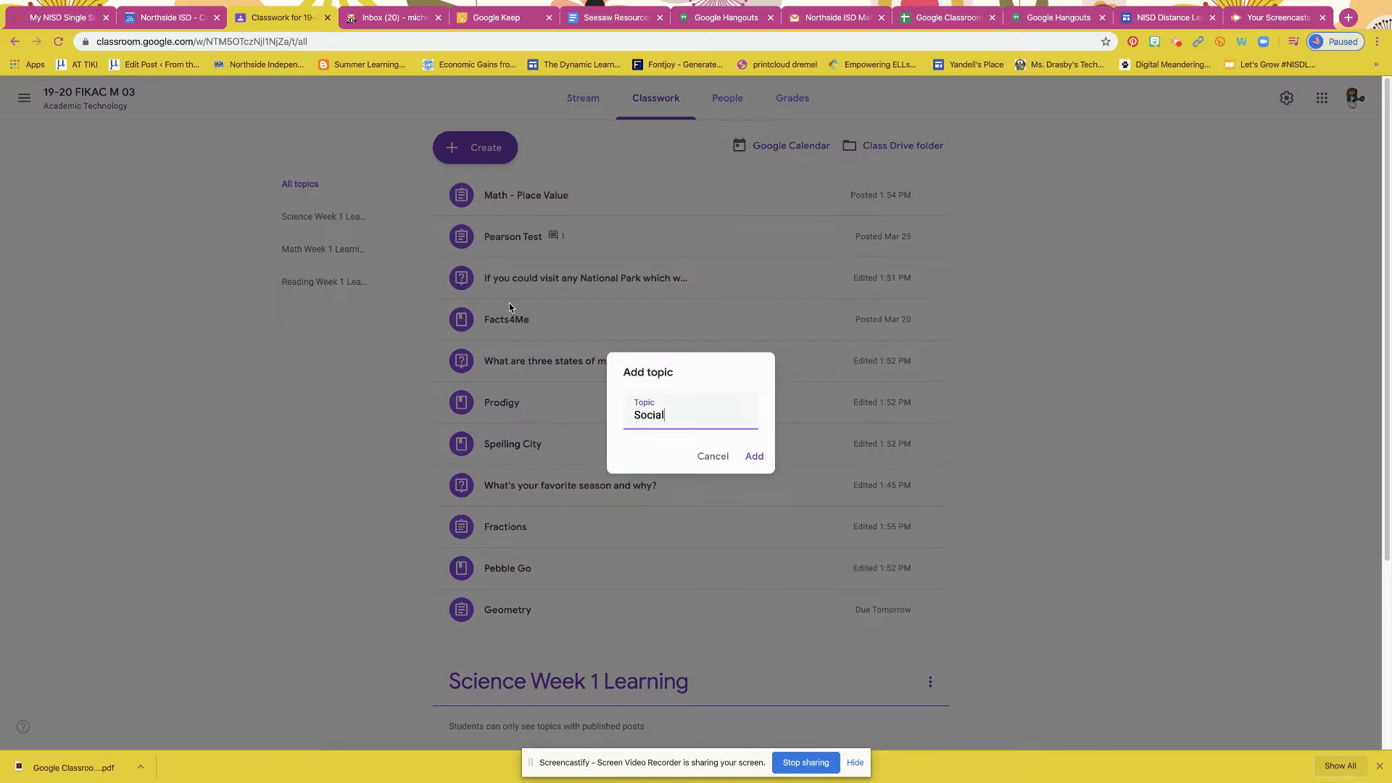
text( Studies Week 1 Learning)
key(Return)
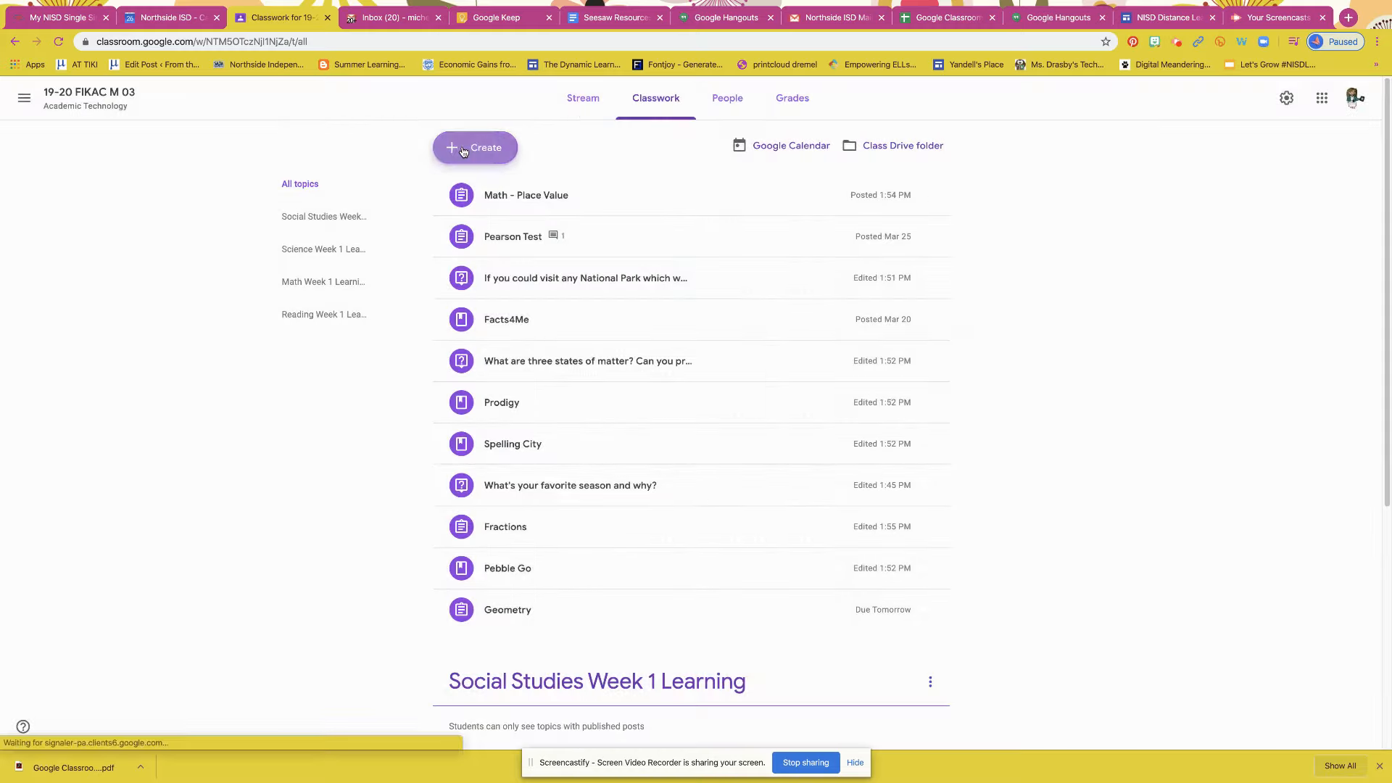
Step: Add a classwork topic named "Resources"
click(479, 148)
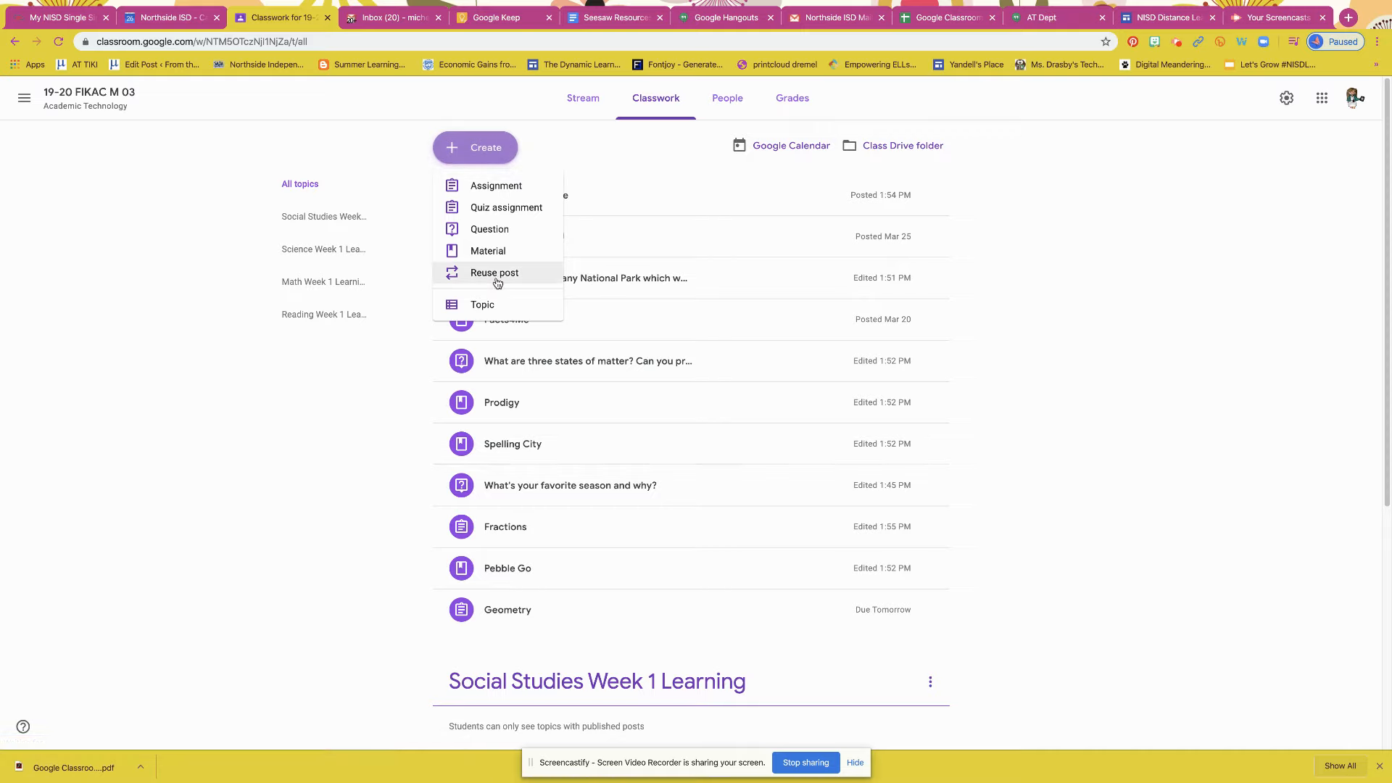
click(496, 305)
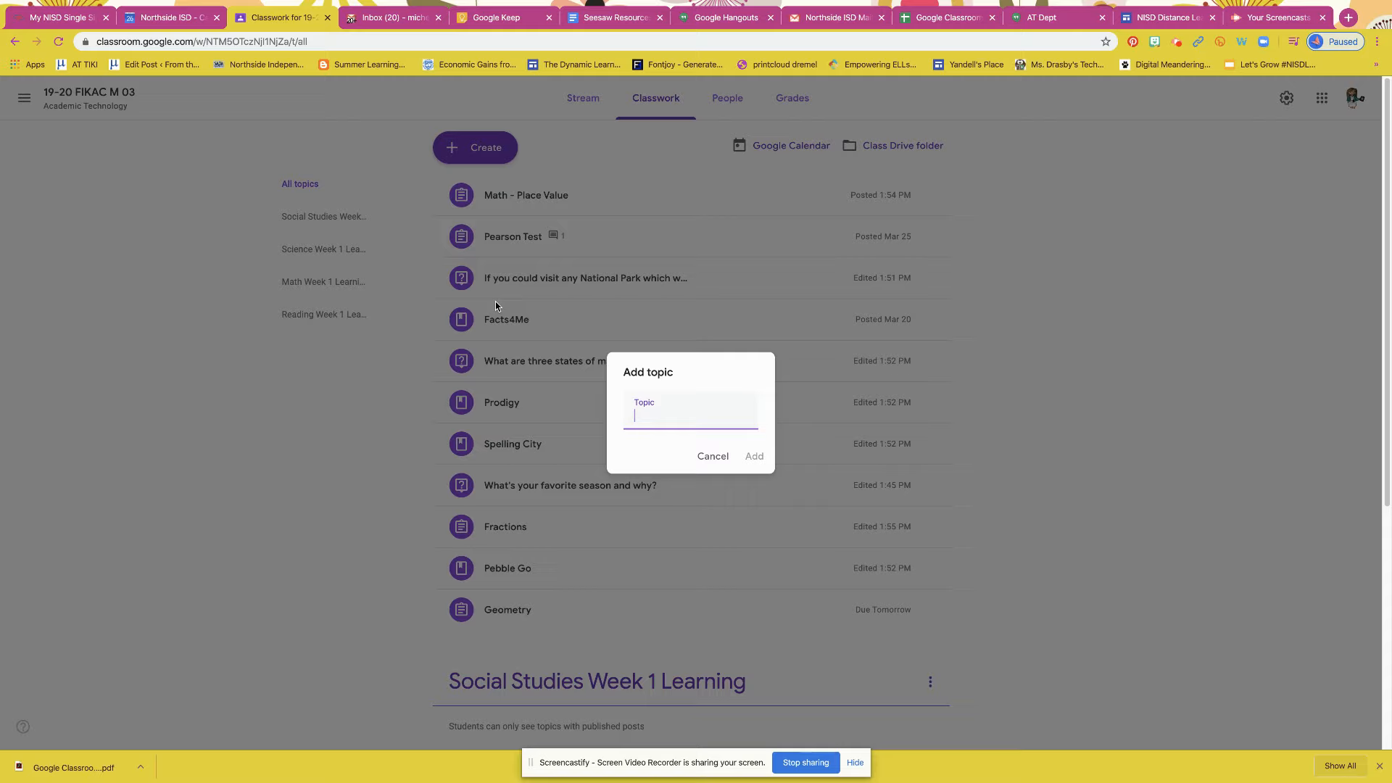
text(Resources)
key(Return)
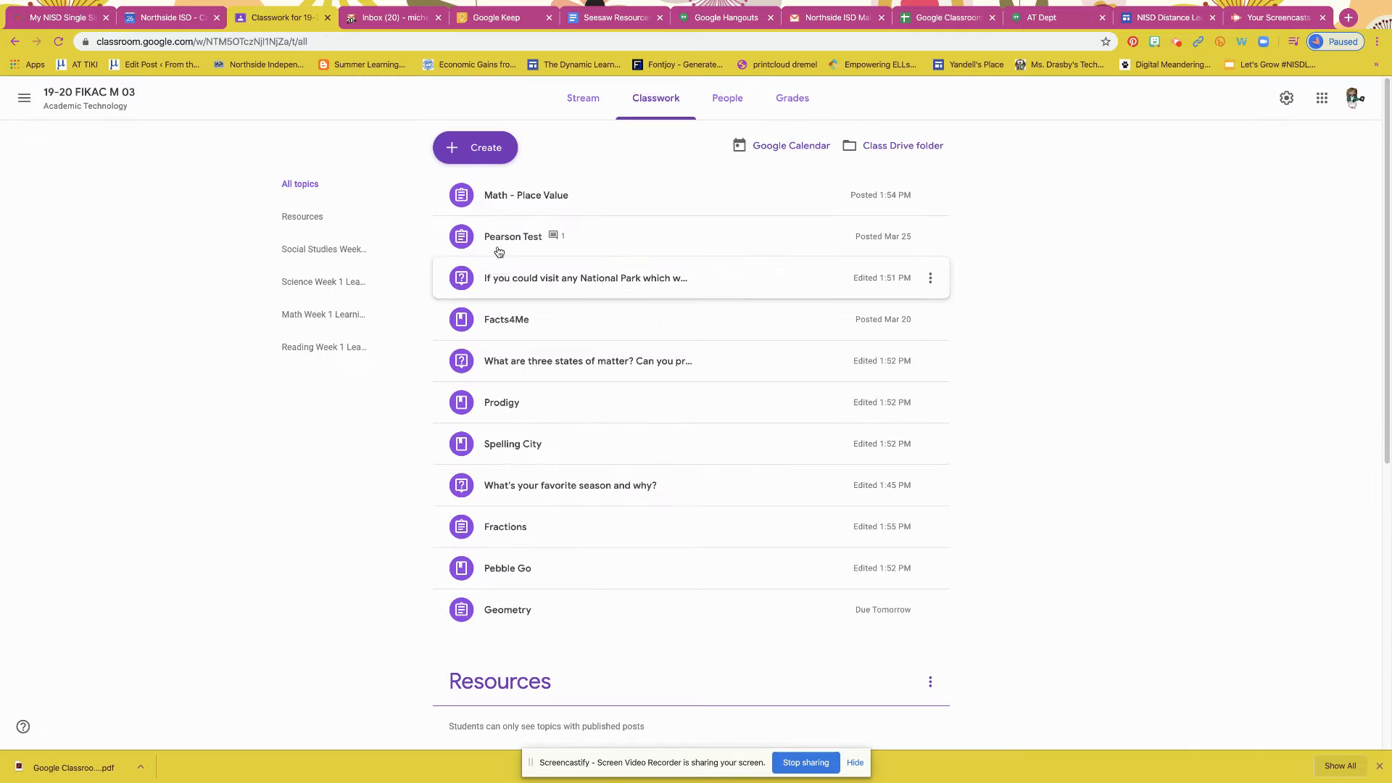
Step: Open the Reading Week 1 Learning topic and rename it "ELA Week 1 Learning"
click(461, 147)
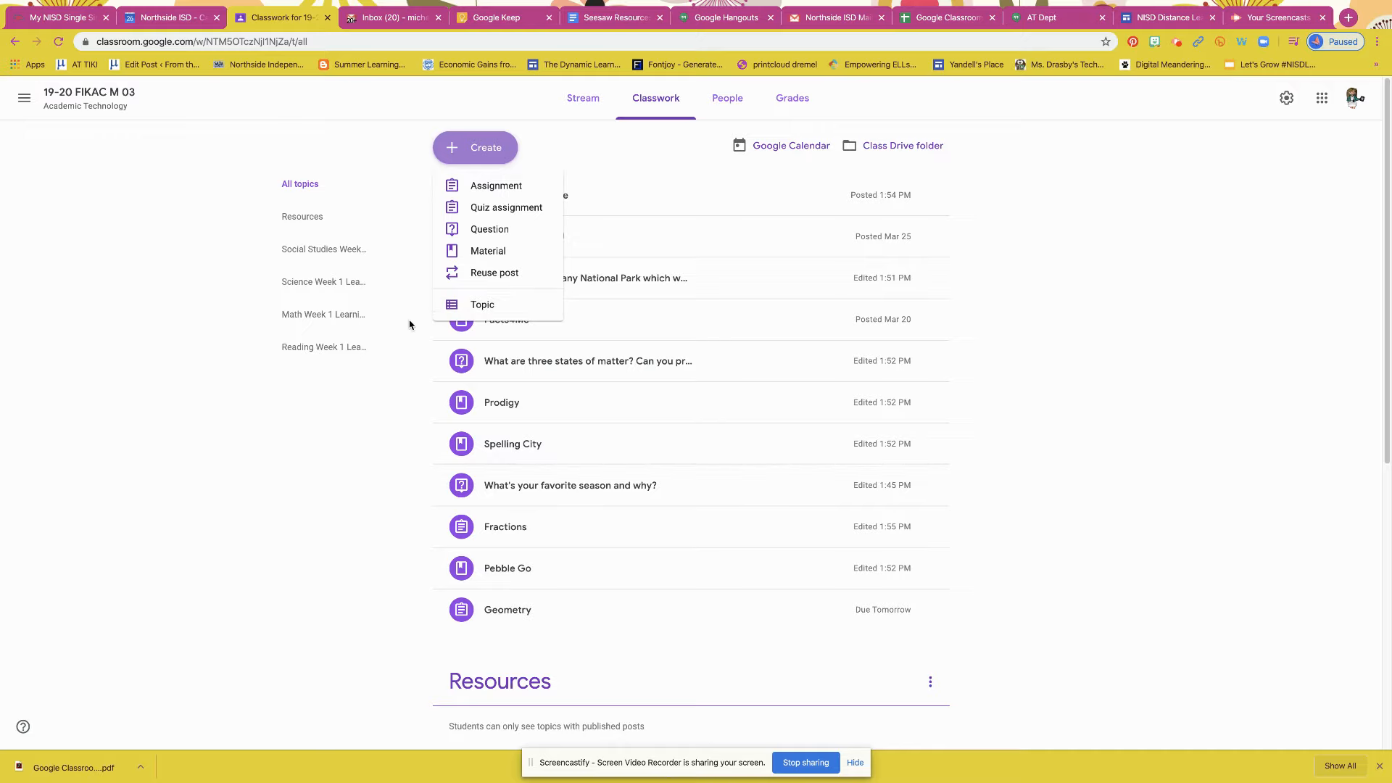
click(379, 358)
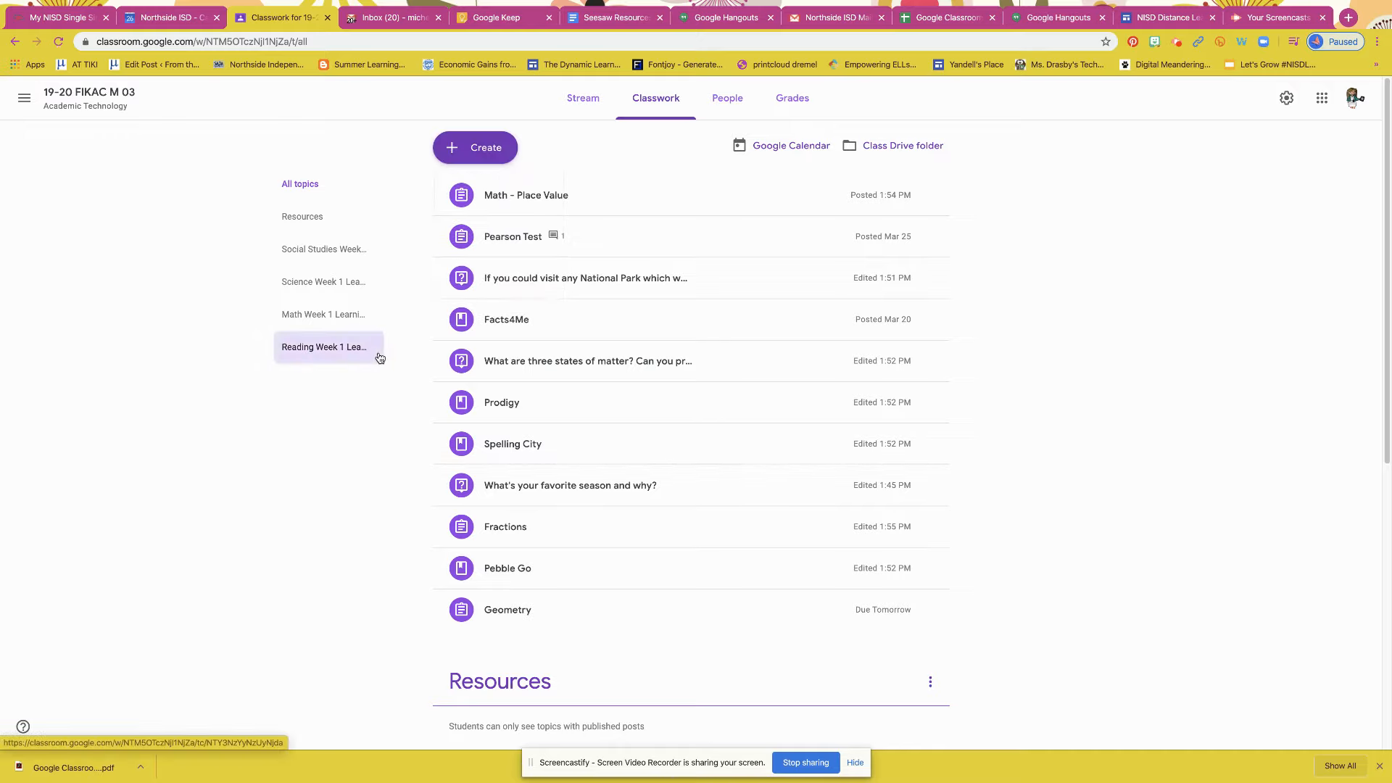
click(942, 169)
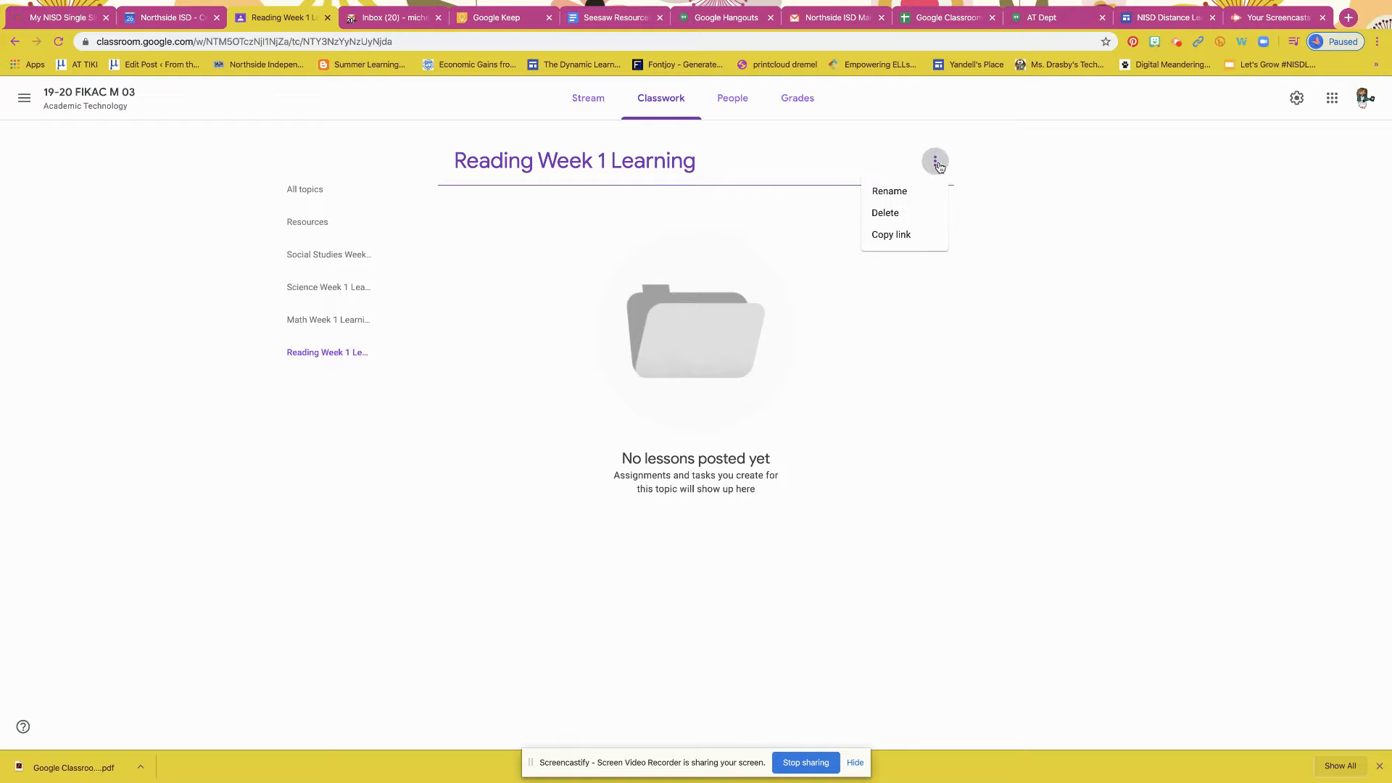
click(892, 192)
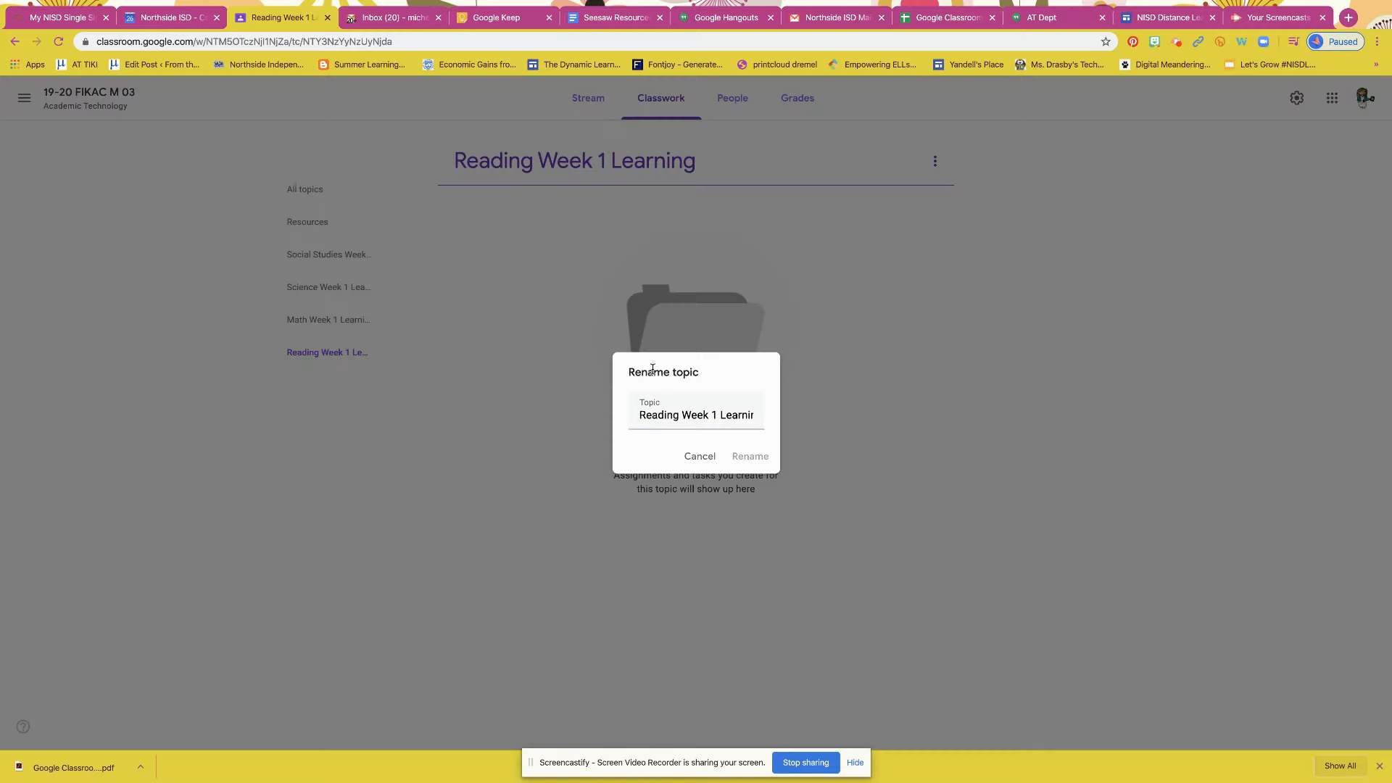
double_click(677, 417)
text(E)
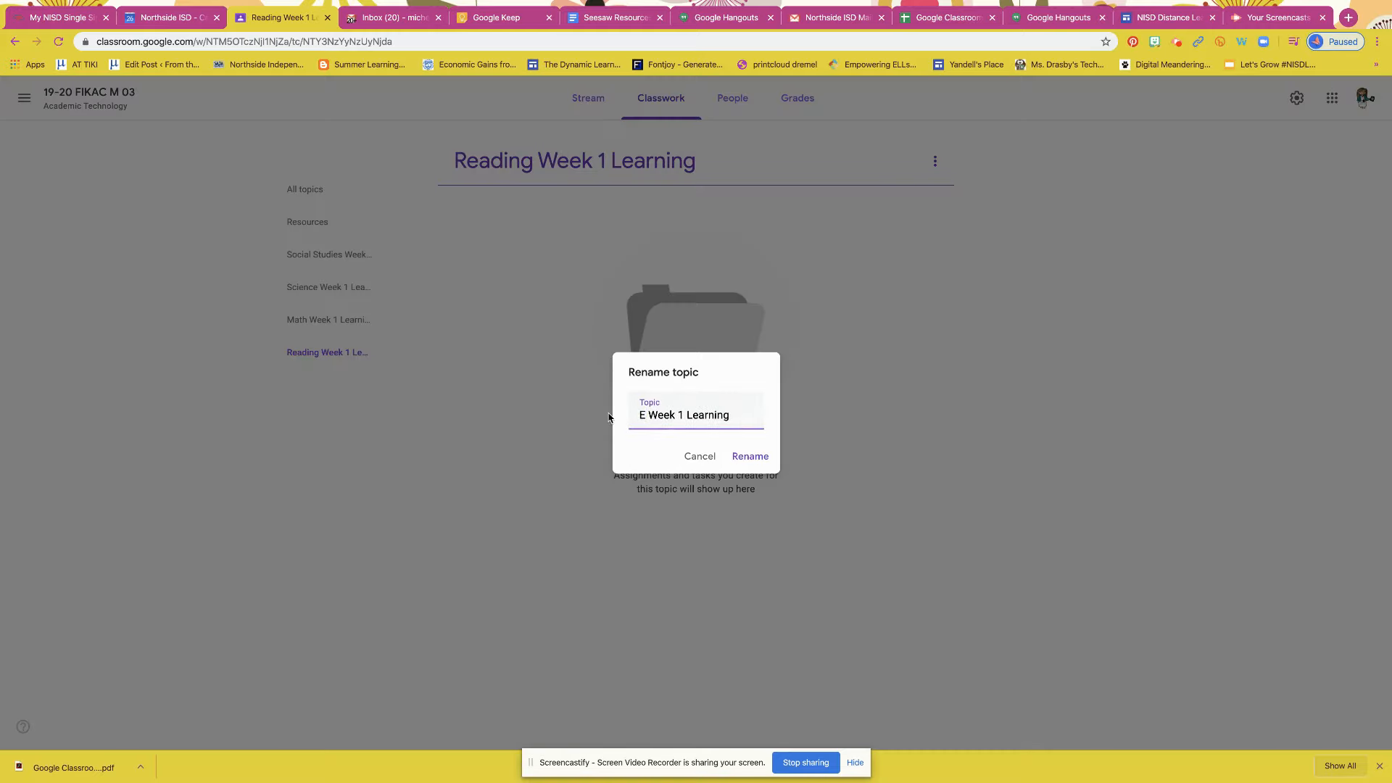
text(LA)
click(752, 457)
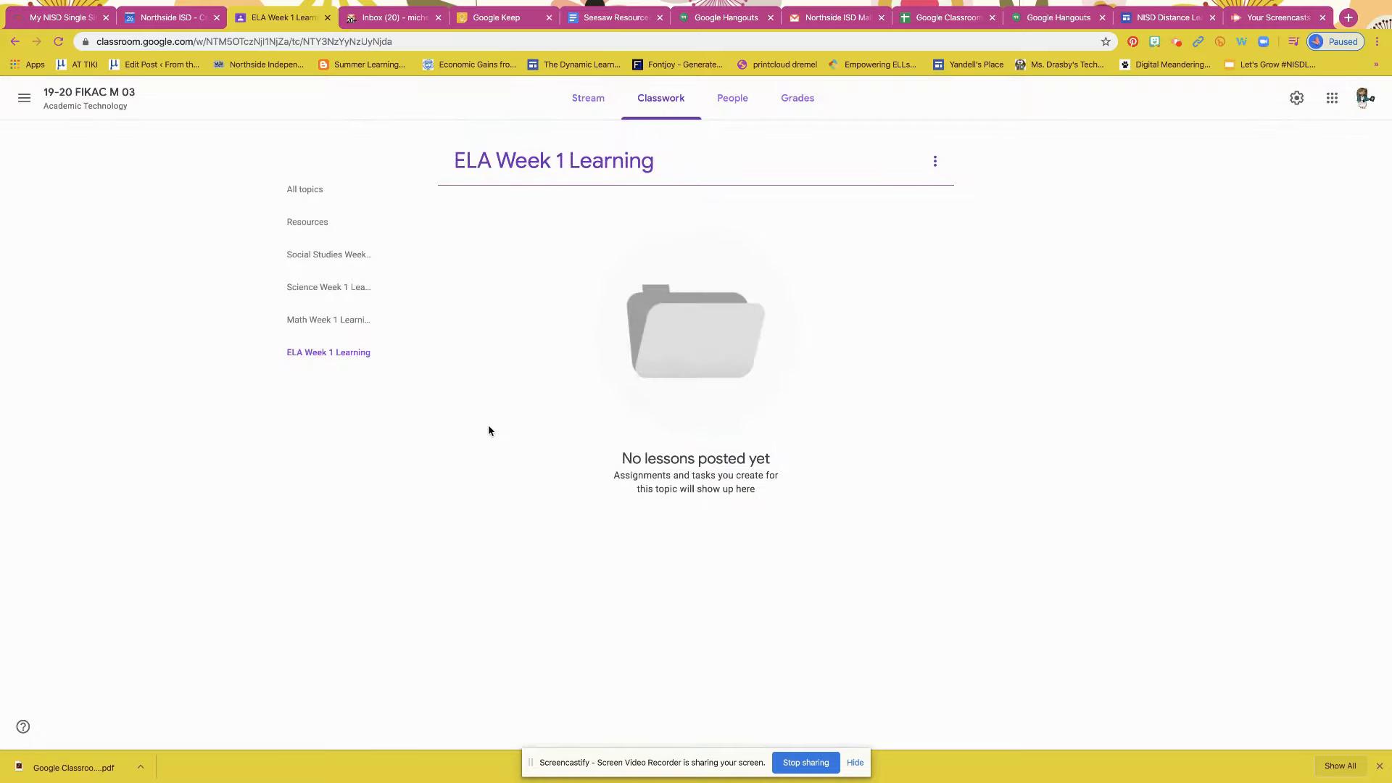
Step: Return to the list of all topics and move the Fractions assignment into Math Week 1 Learning
click(305, 190)
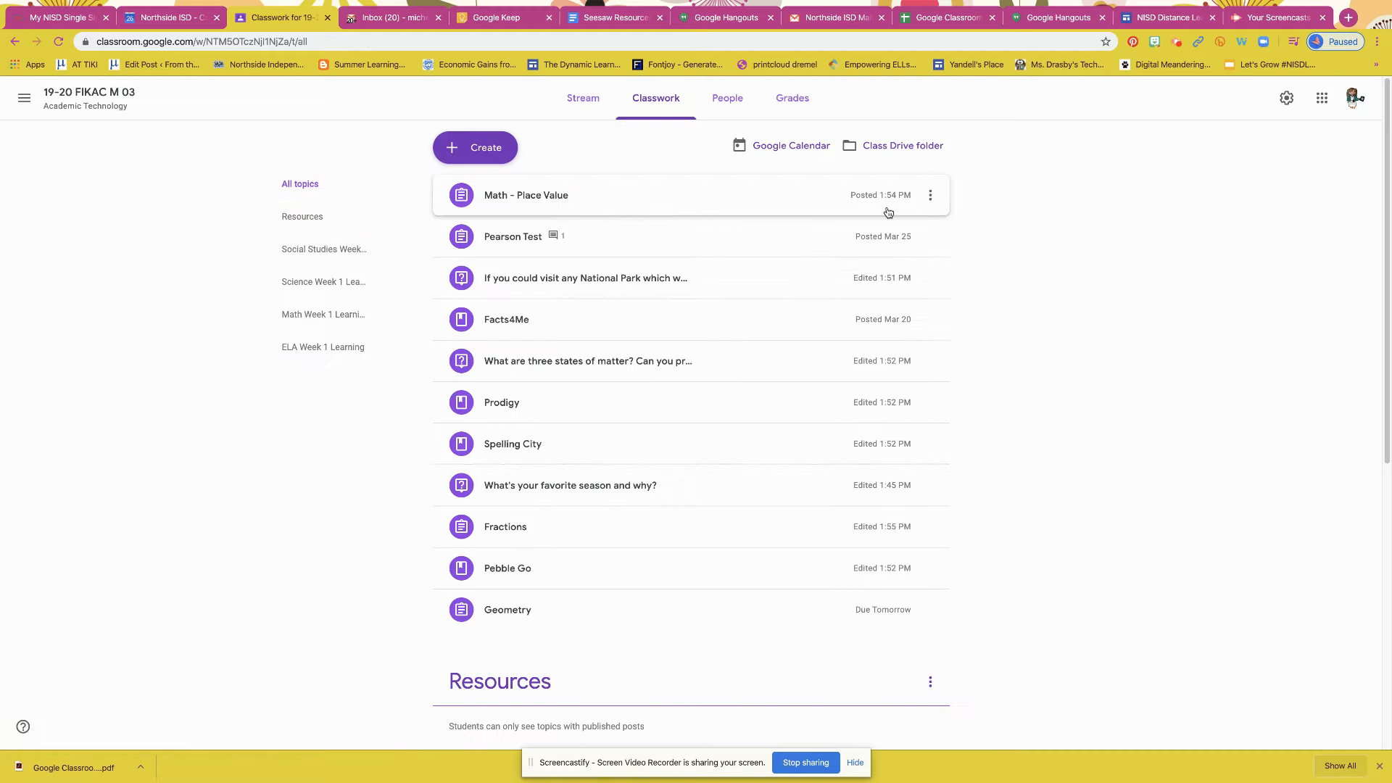
scroll(972, 324, down, 7)
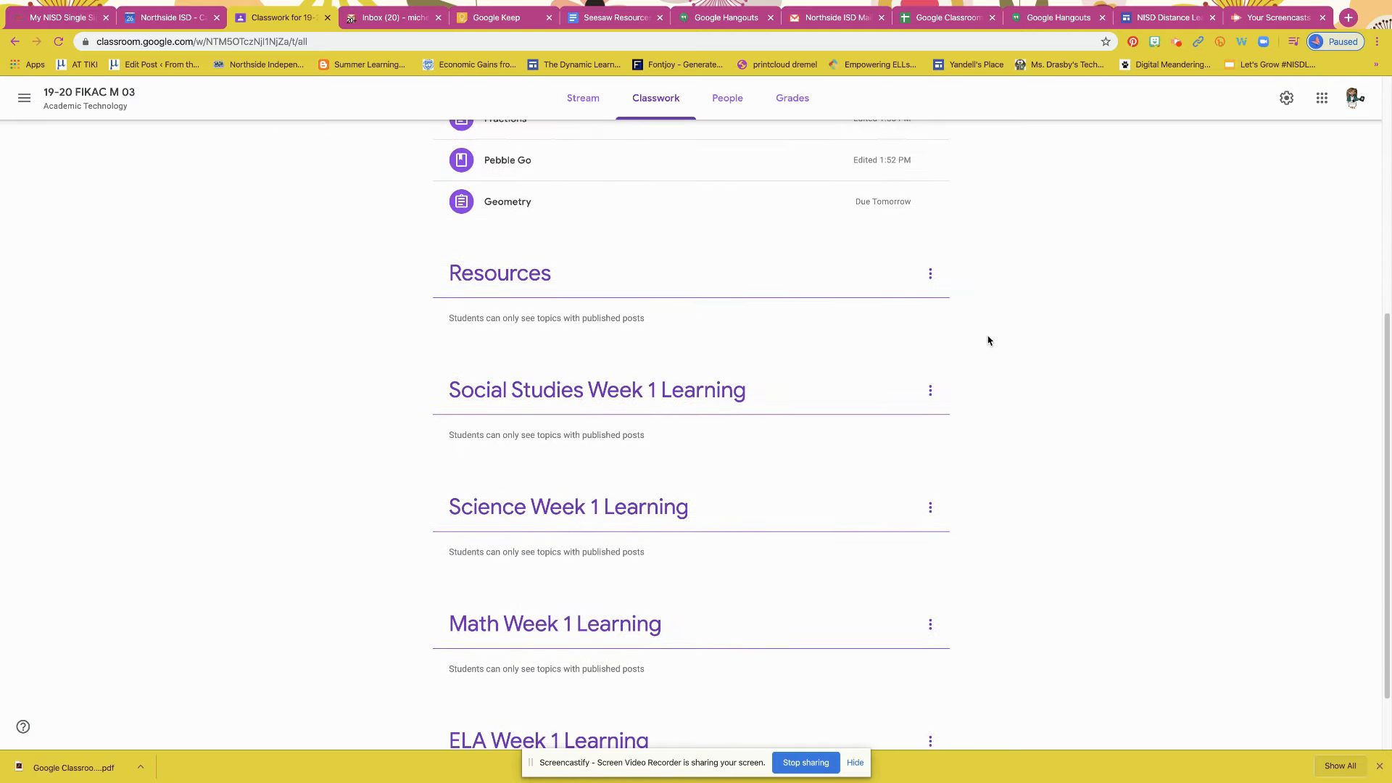
scroll(988, 341, up, 7)
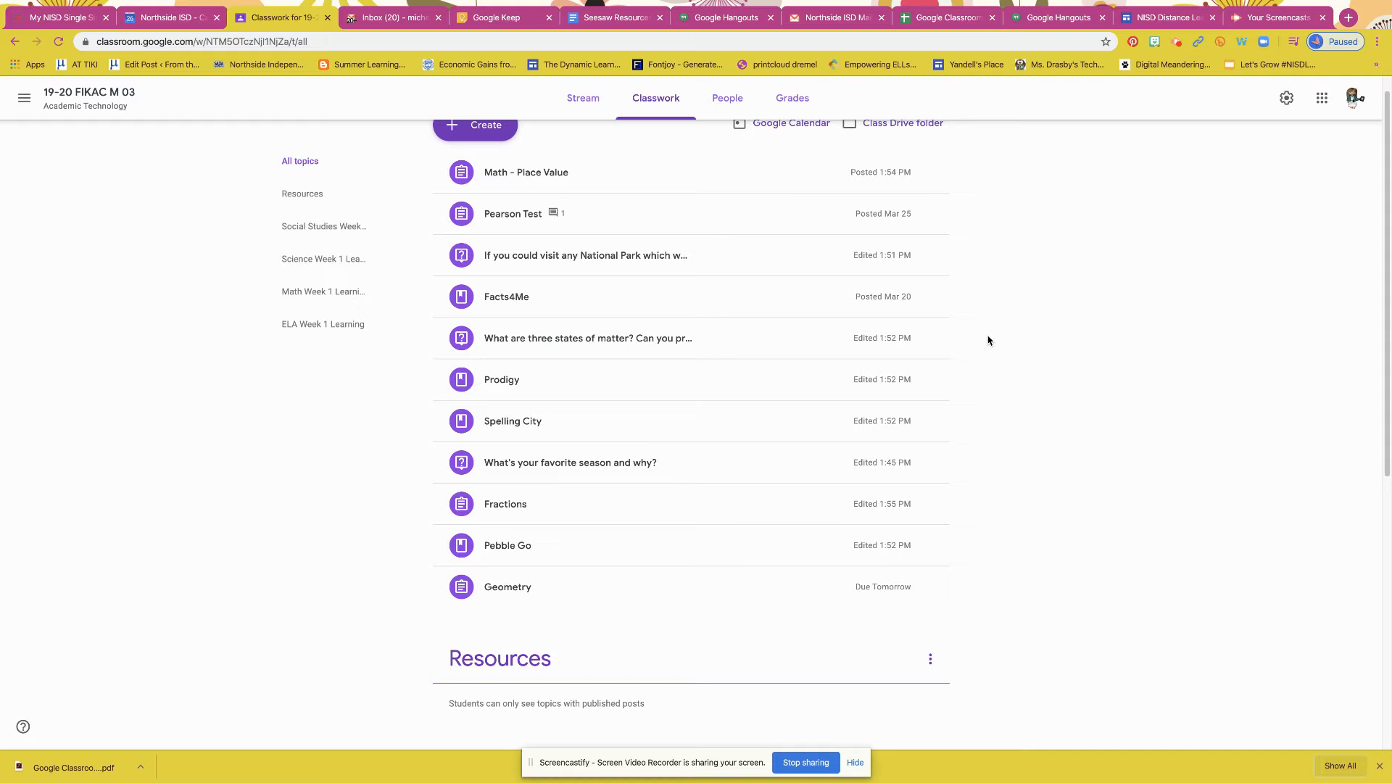
scroll(987, 340, down, 2)
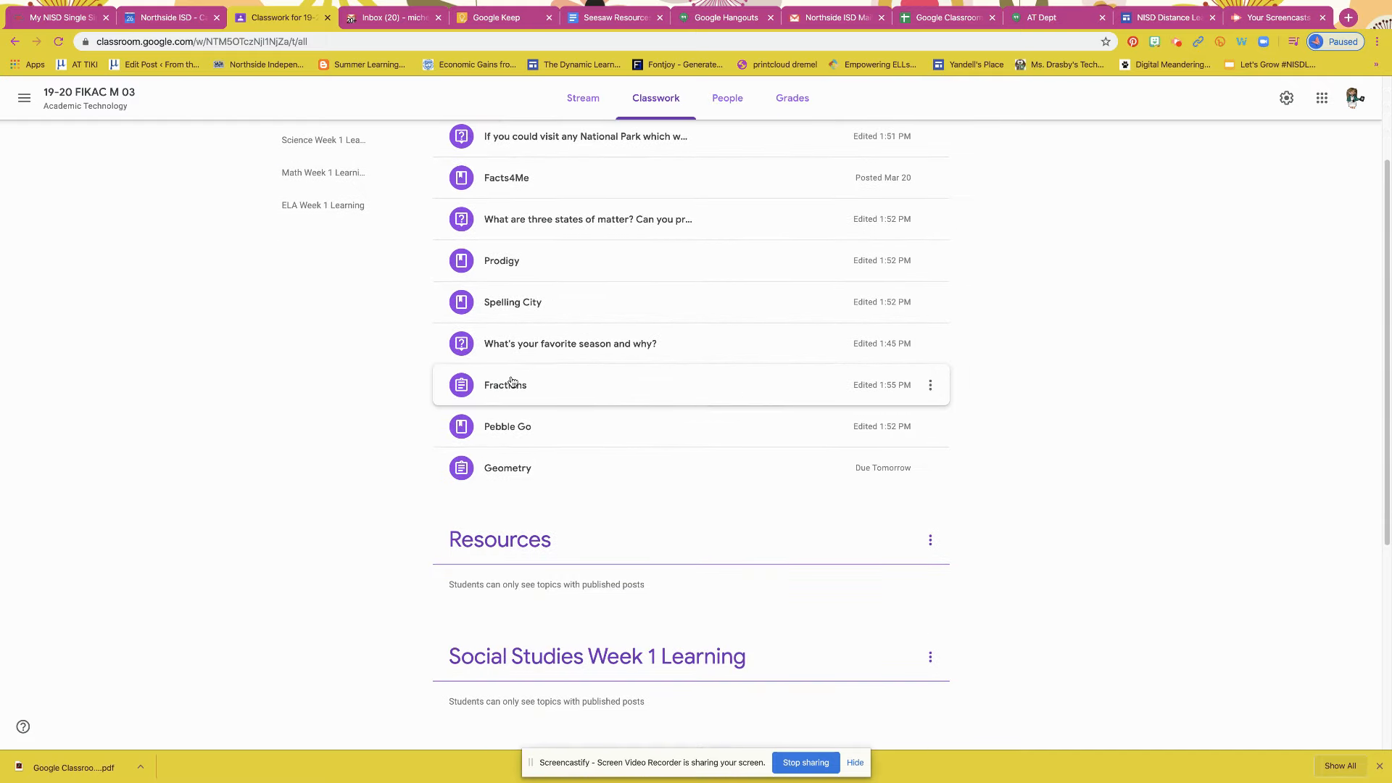
drag(512, 382, 538, 638)
Step: Move the Spelling City and Prodigy materials into Resources, and the states of matter question into Science Week 1 Learning
scroll(496, 461, up, 6)
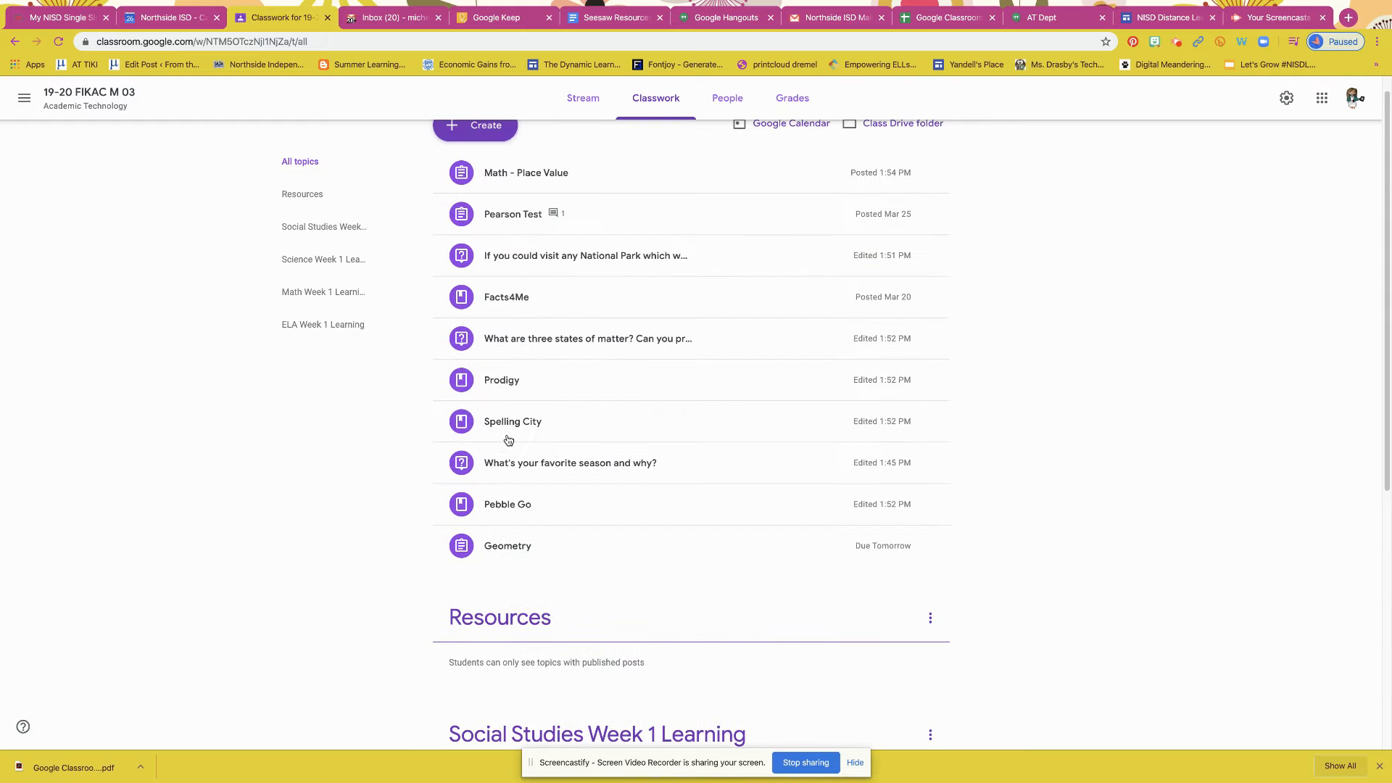
drag(507, 425, 527, 618)
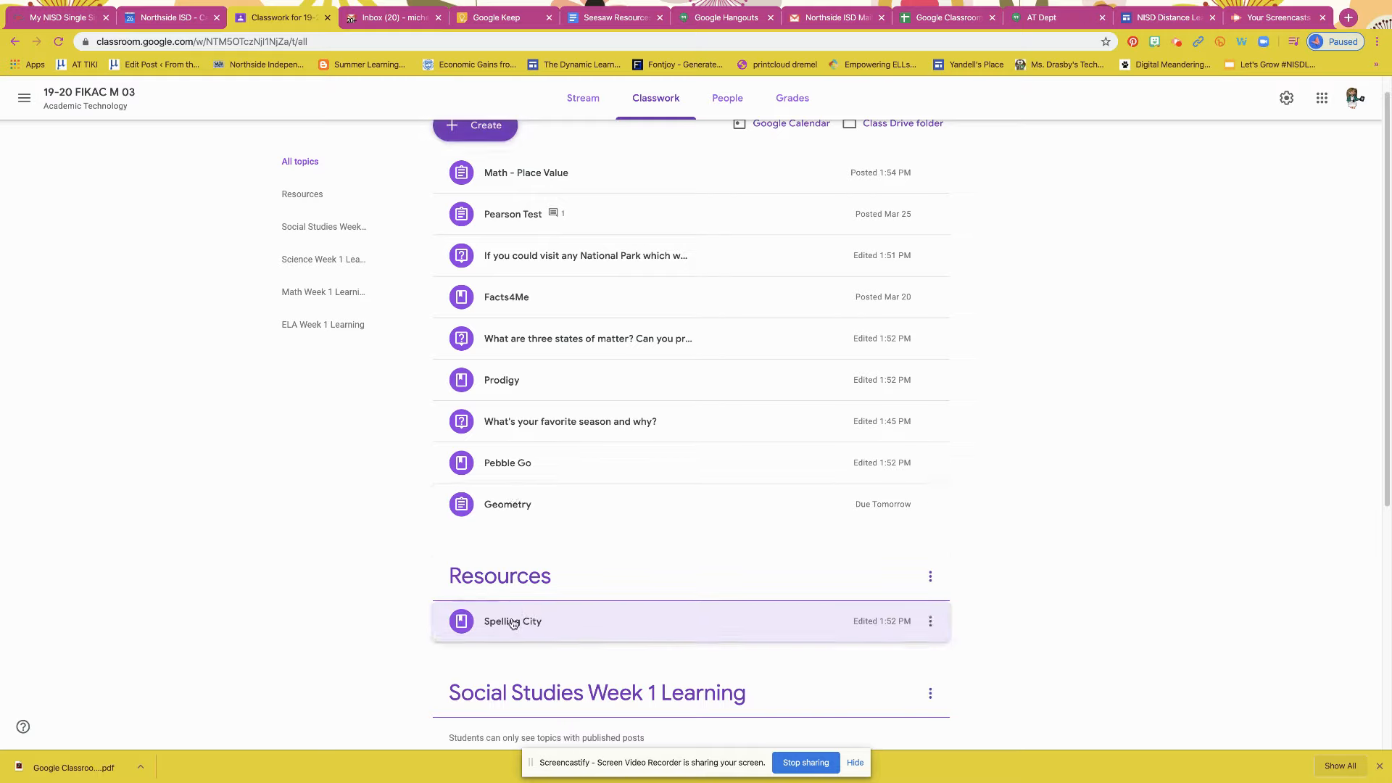
drag(522, 385, 537, 594)
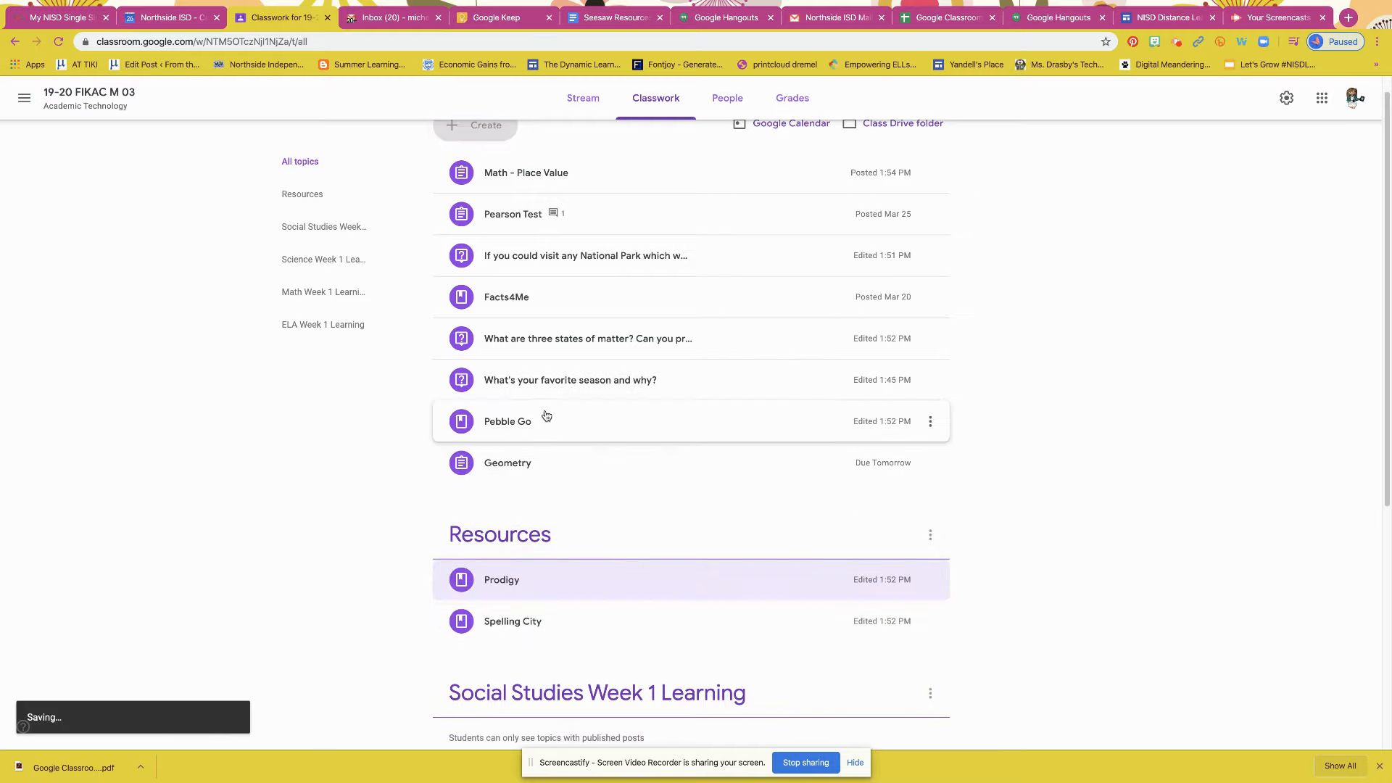
drag(540, 351, 542, 470)
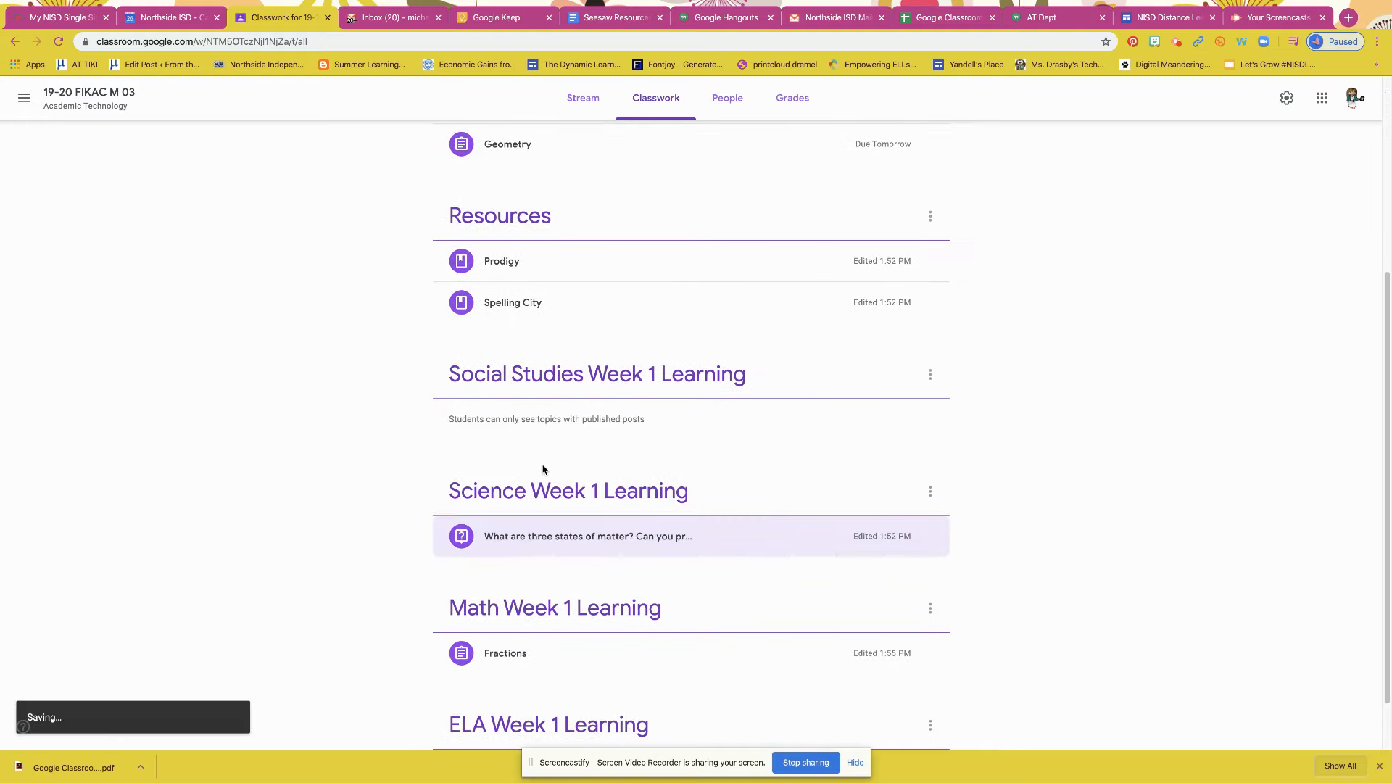
Step: Move the Geometry assignment into Math Week 1 Learning and place Fractions above it
scroll(519, 439, up, 1)
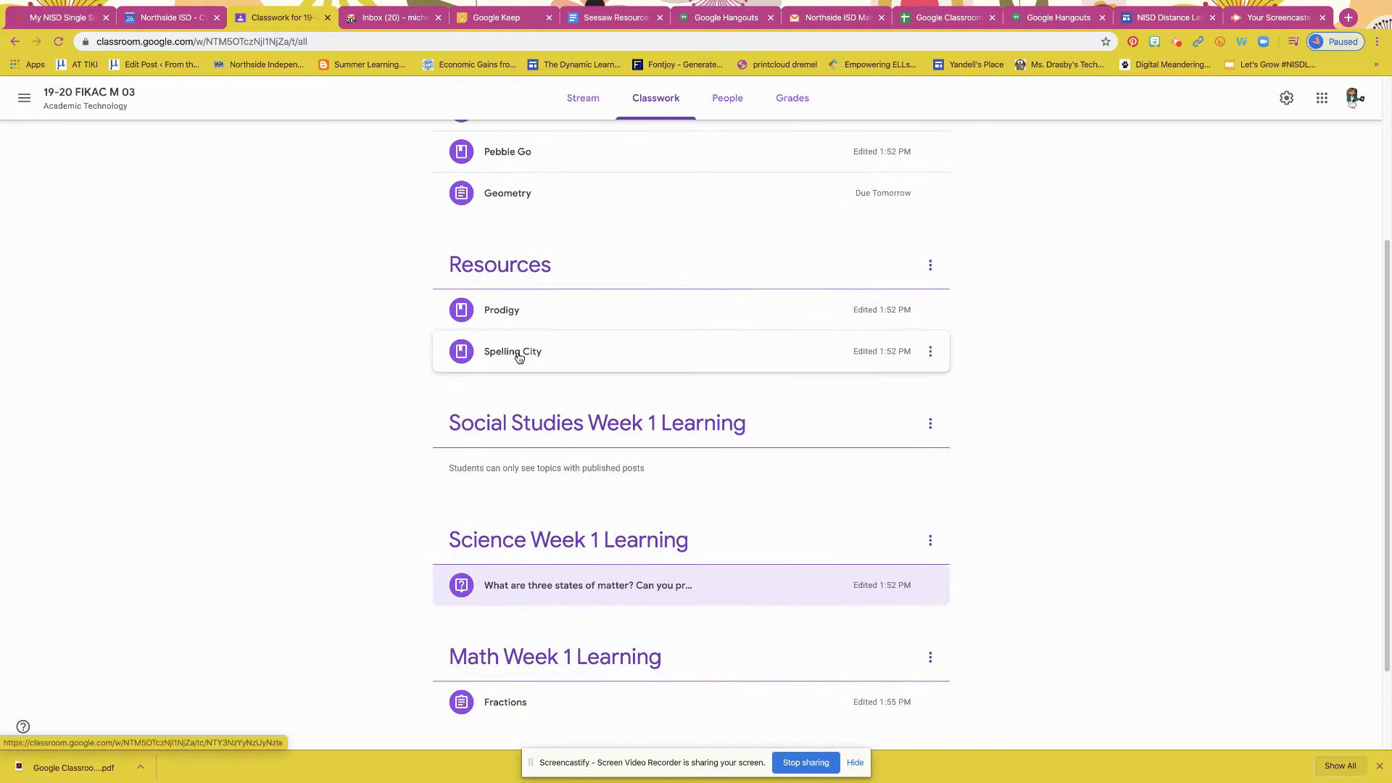
drag(506, 197, 561, 615)
scroll(563, 576, down, 3)
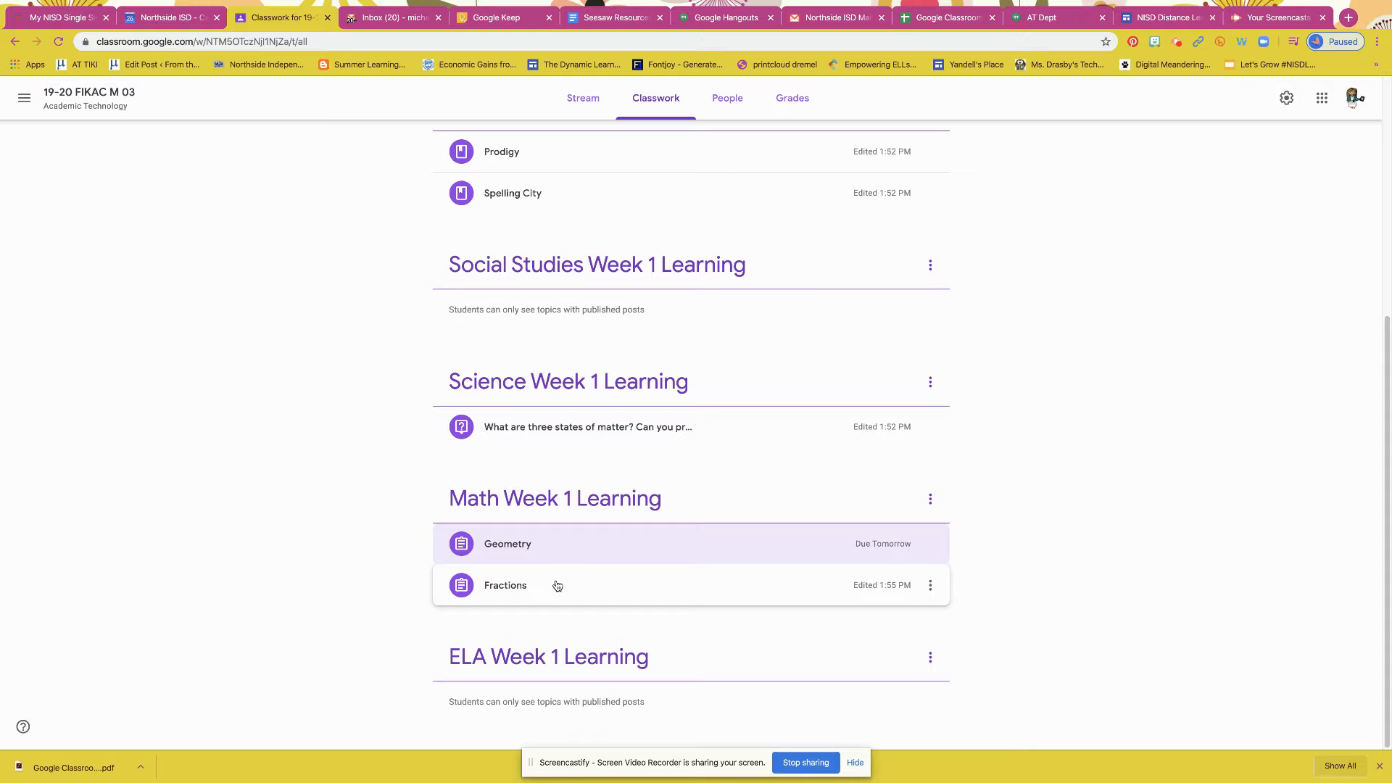
drag(556, 581, 559, 556)
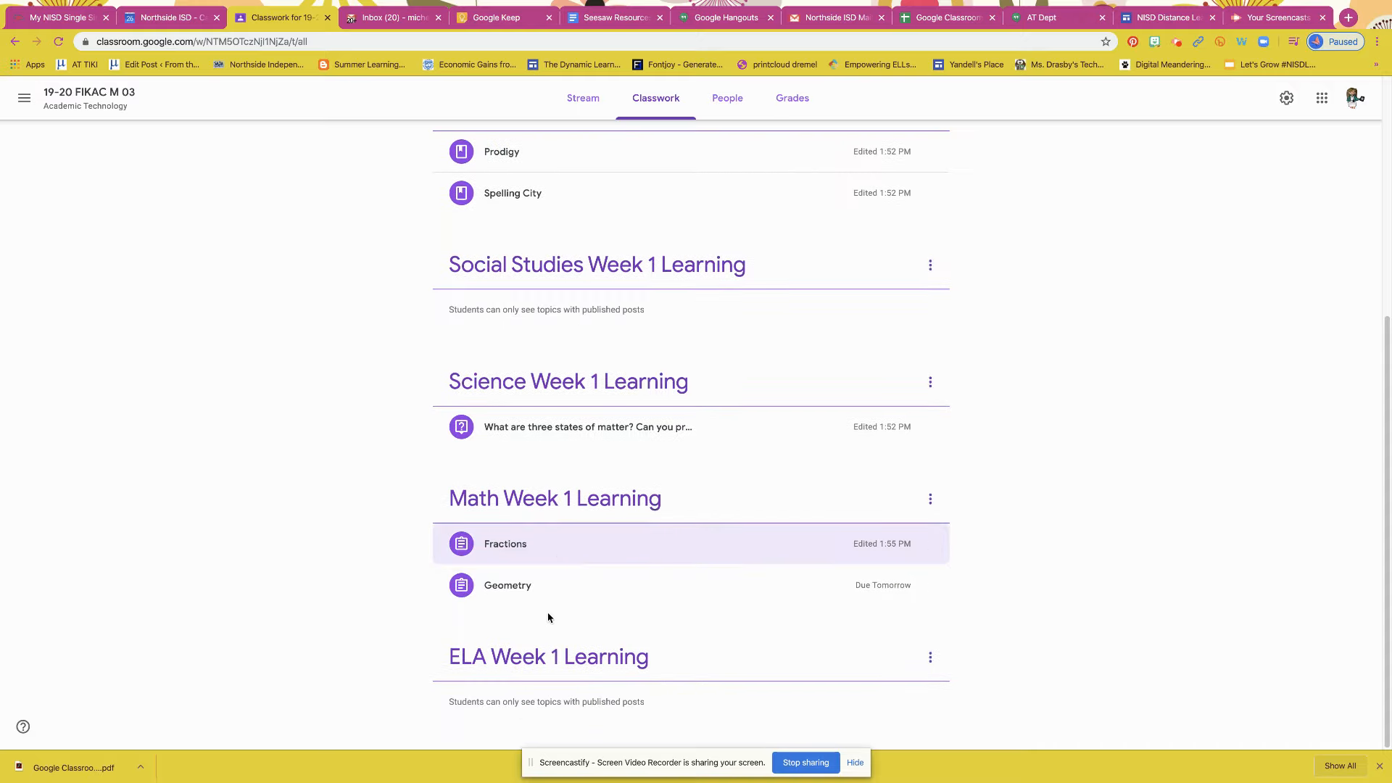
Step: Move the Pebble Go material into the Resources topic, between Prodigy and Spelling City
scroll(555, 610, up, 5)
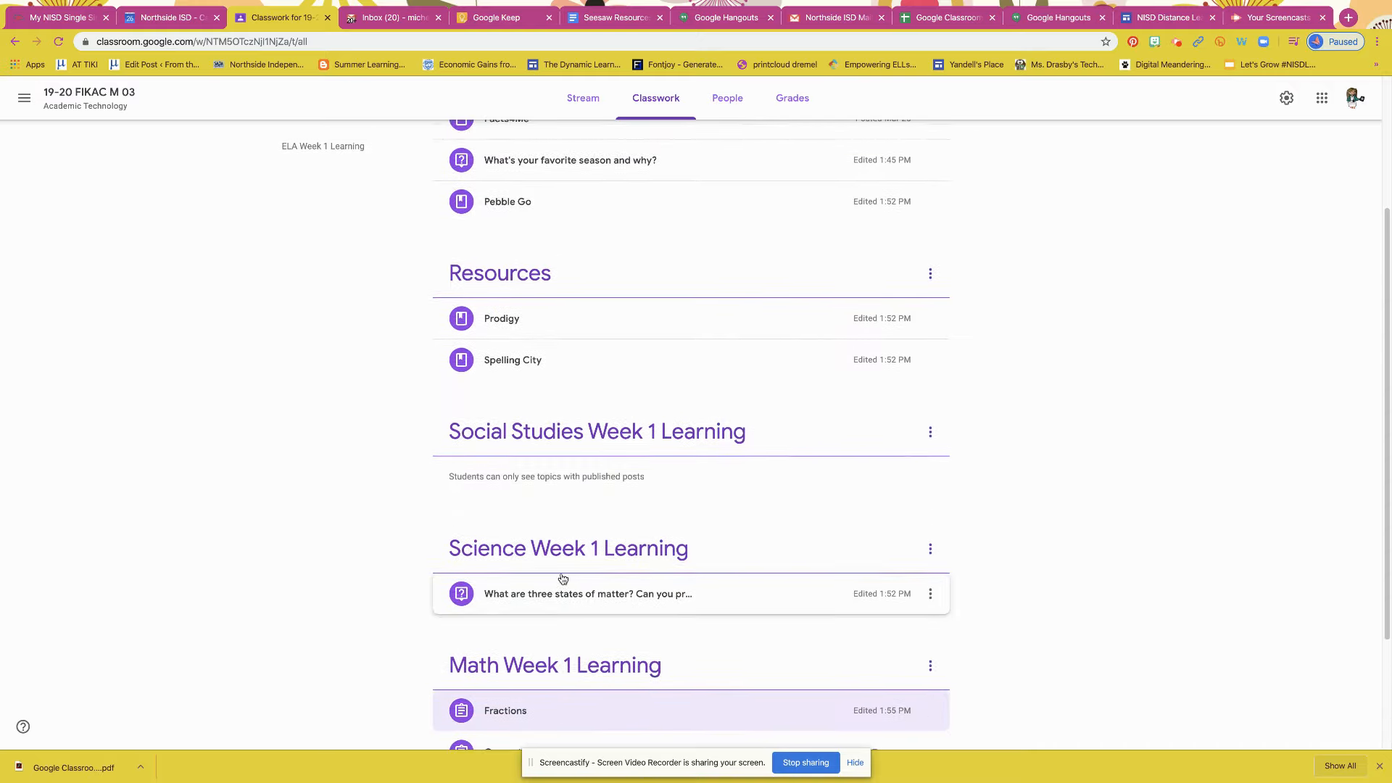
drag(500, 208, 516, 247)
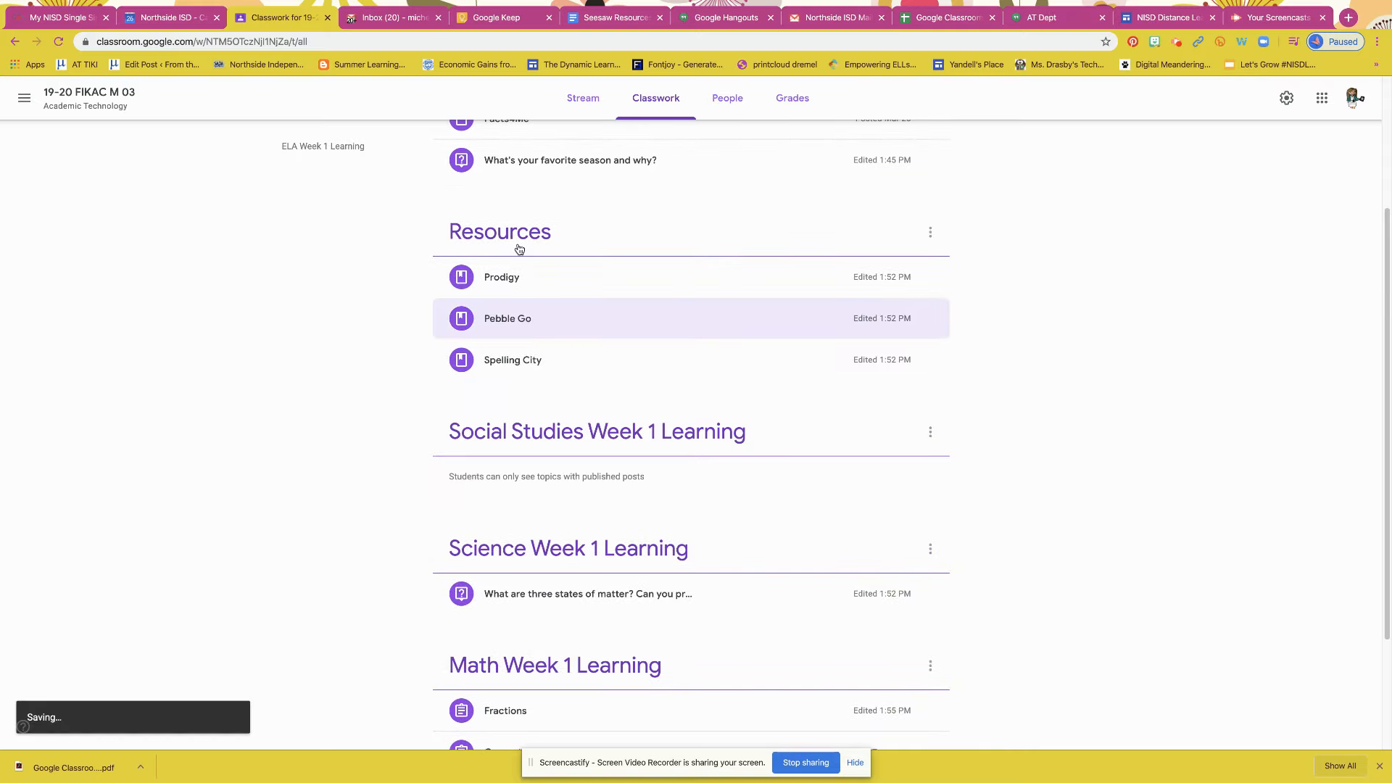
Step: Move the favorite season question and Pearson Test into Science Week 1 Learning, and the National Park question into Social Studies Week 1 Learning
drag(512, 363, 546, 434)
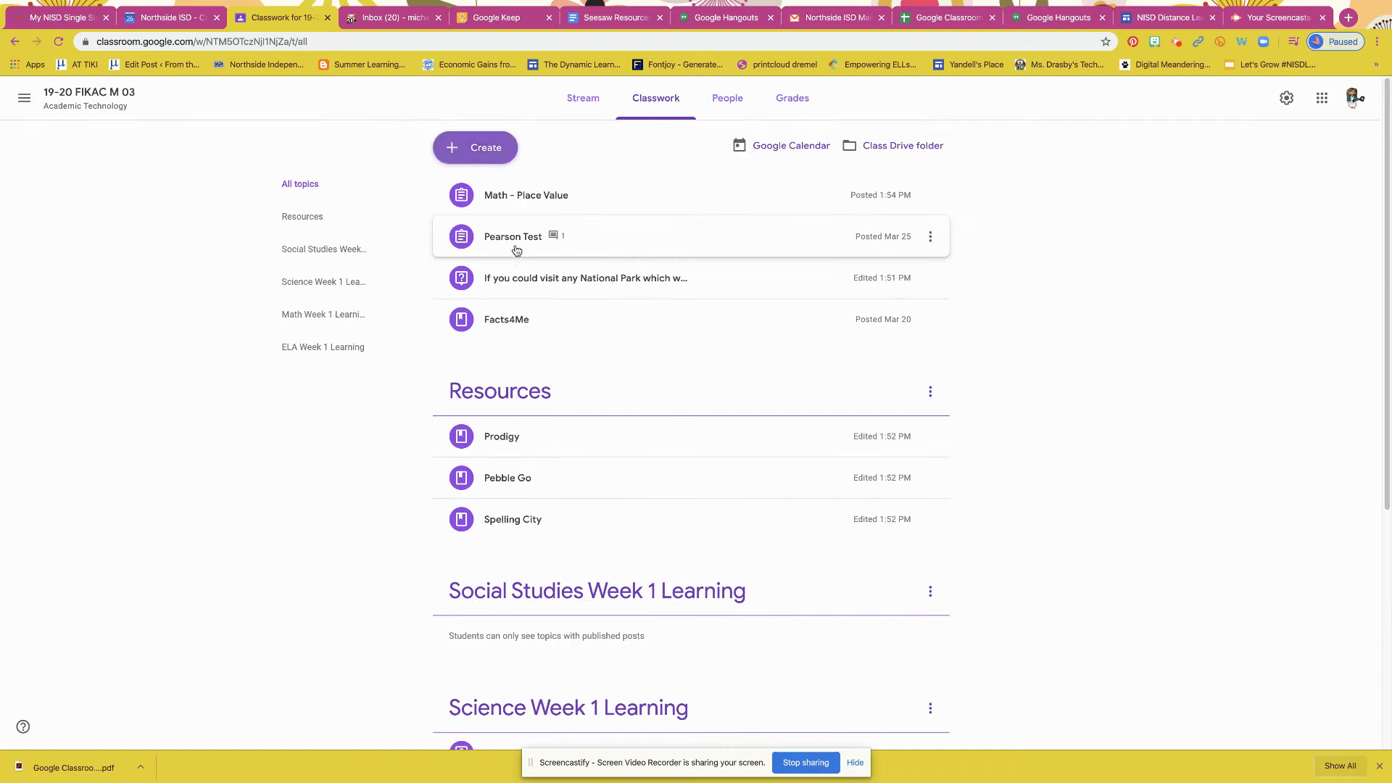
drag(514, 246, 545, 591)
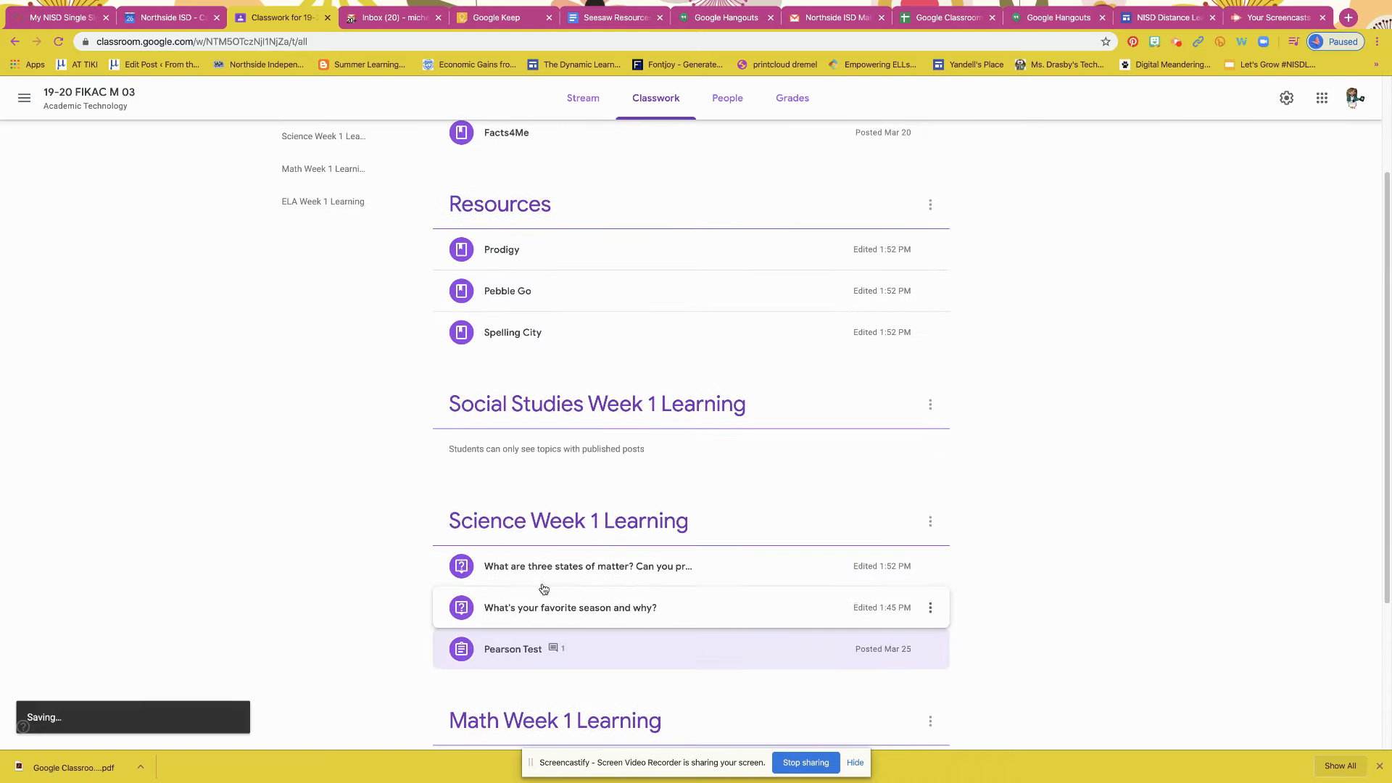
drag(543, 239, 558, 565)
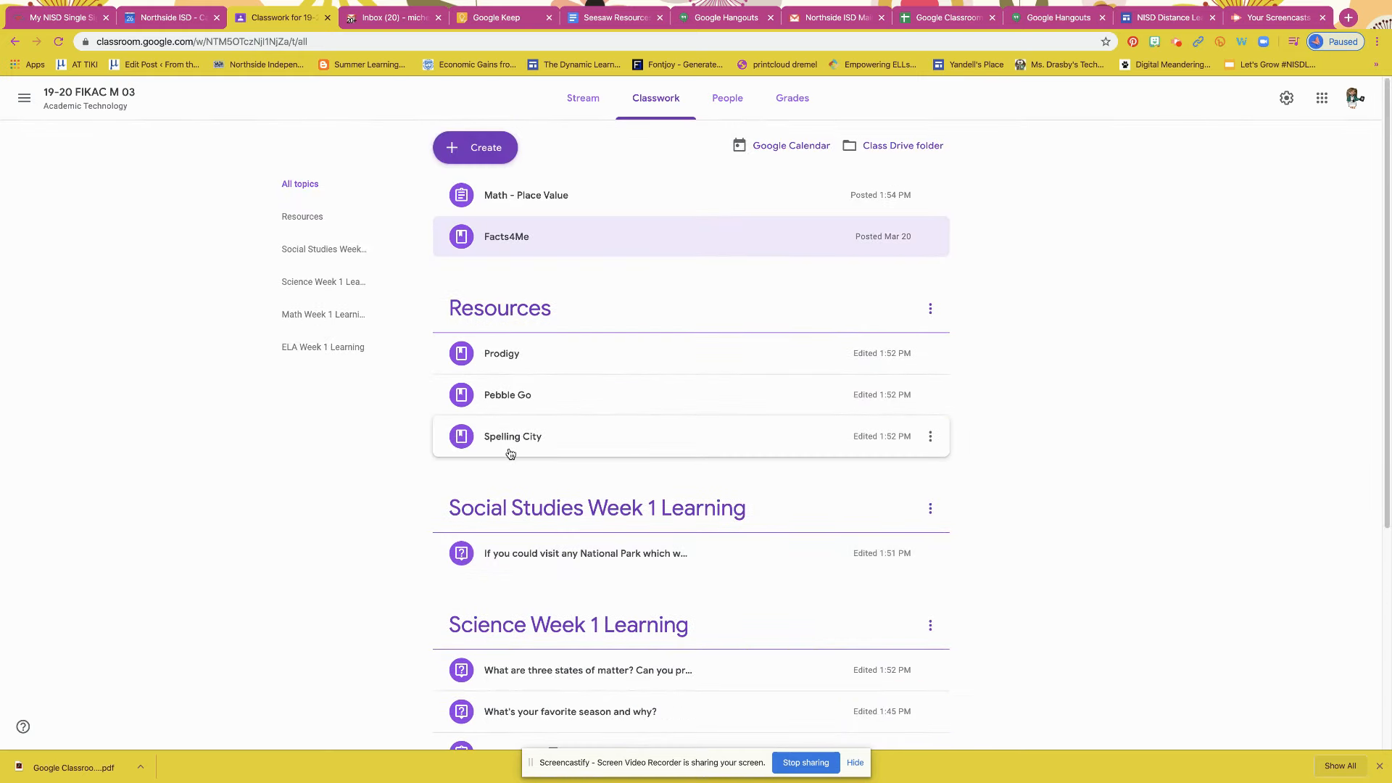
Step: Move Facts4Me into Resources between Pebble Go and Spelling City, and Math - Place Value to the end of Math Week 1 Learning
drag(500, 250, 500, 406)
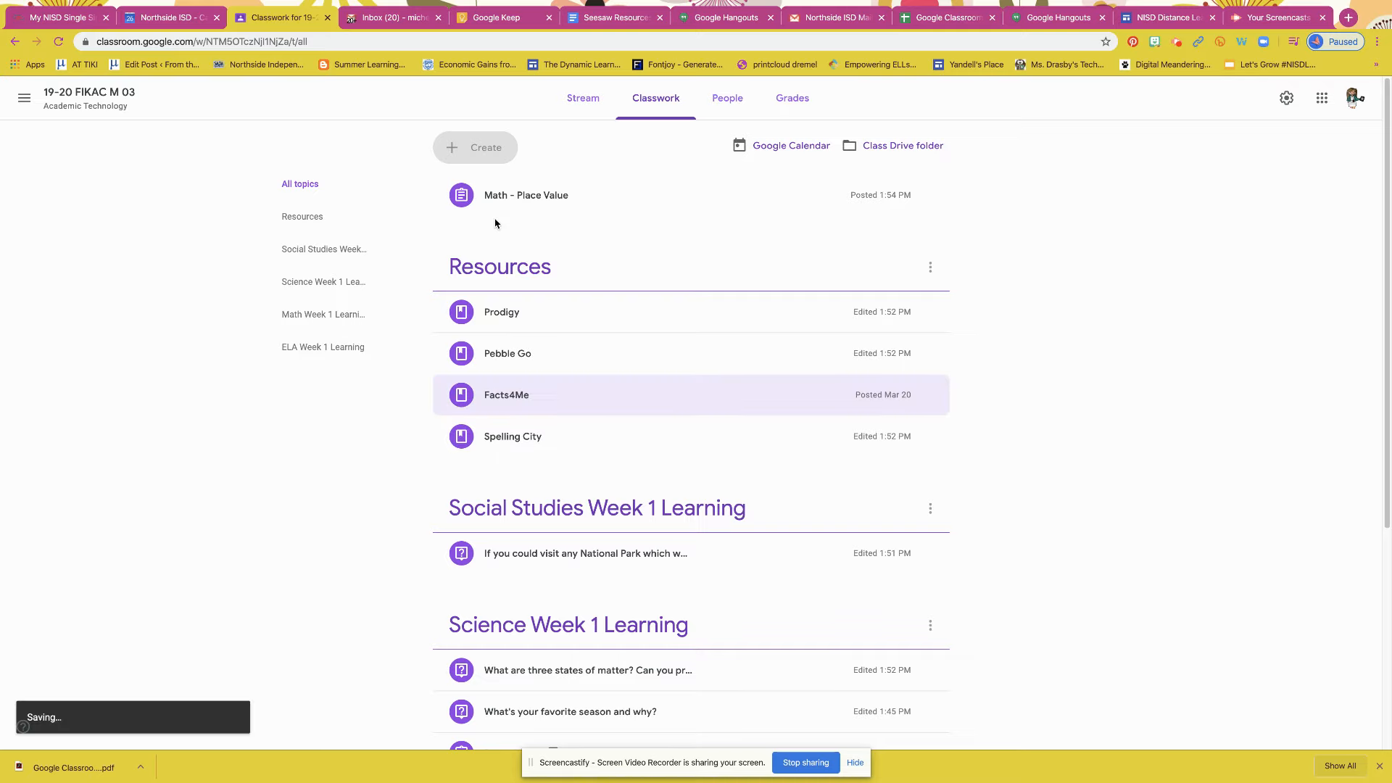
drag(498, 199, 543, 616)
scroll(543, 557, down, 1)
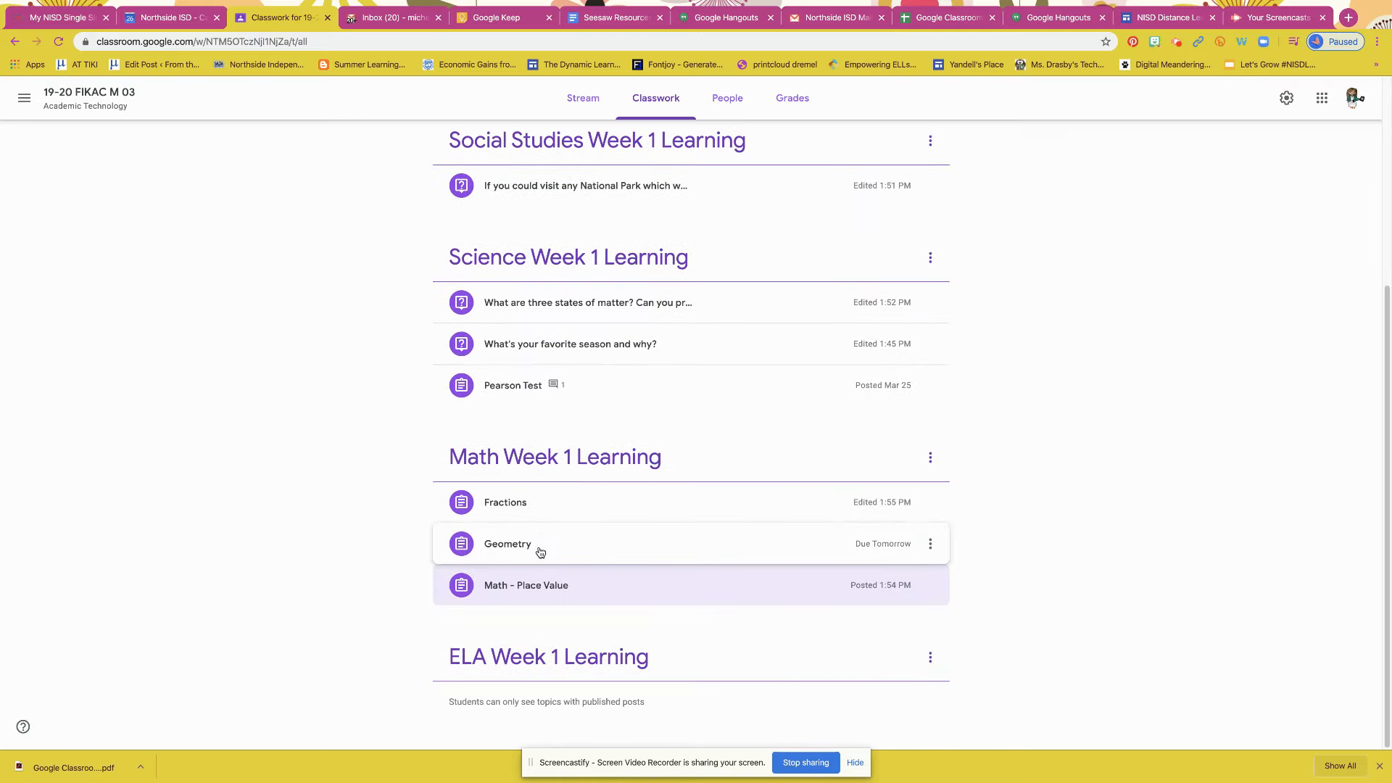
Step: Reorder the topics so ELA Week 1 Learning comes first and Math Week 1 Learning sits directly below it
scroll(540, 552, up, 5)
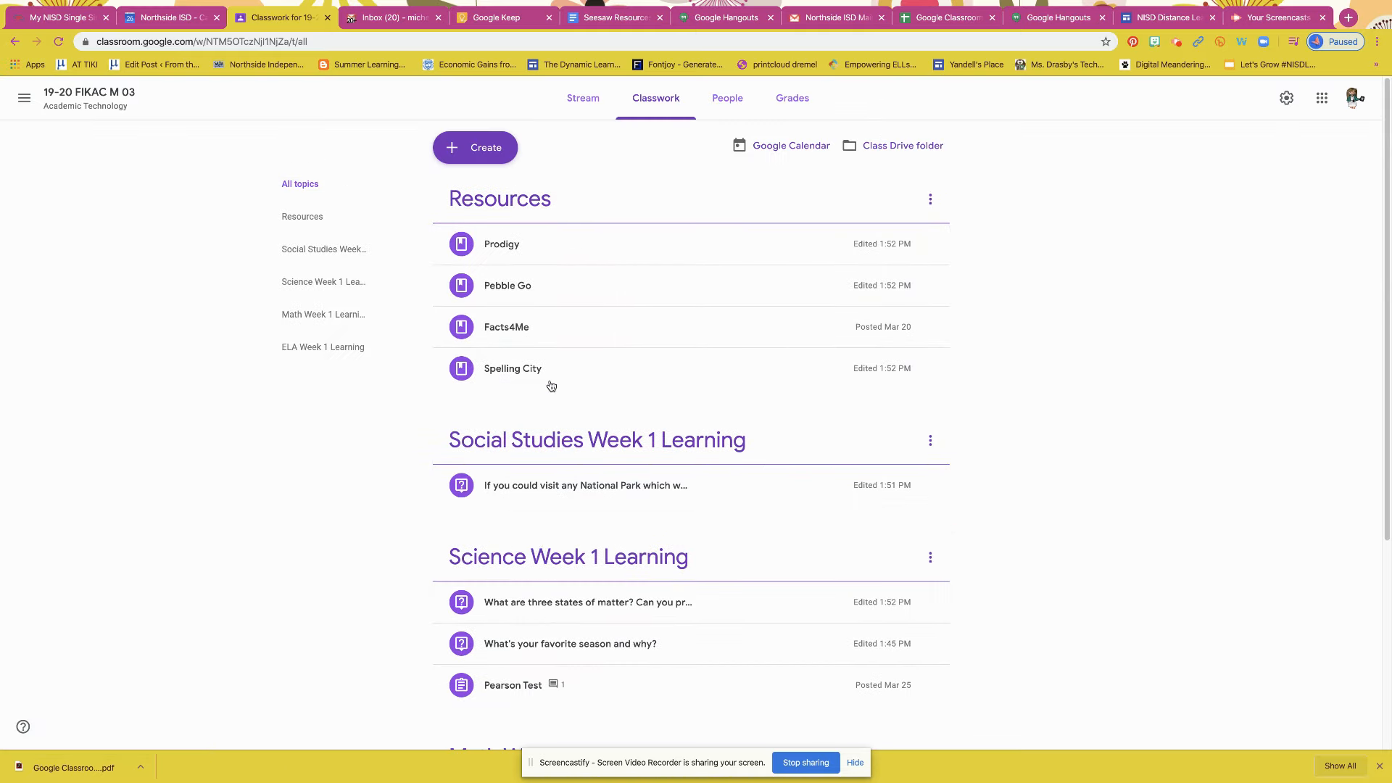
scroll(590, 551, down, 4)
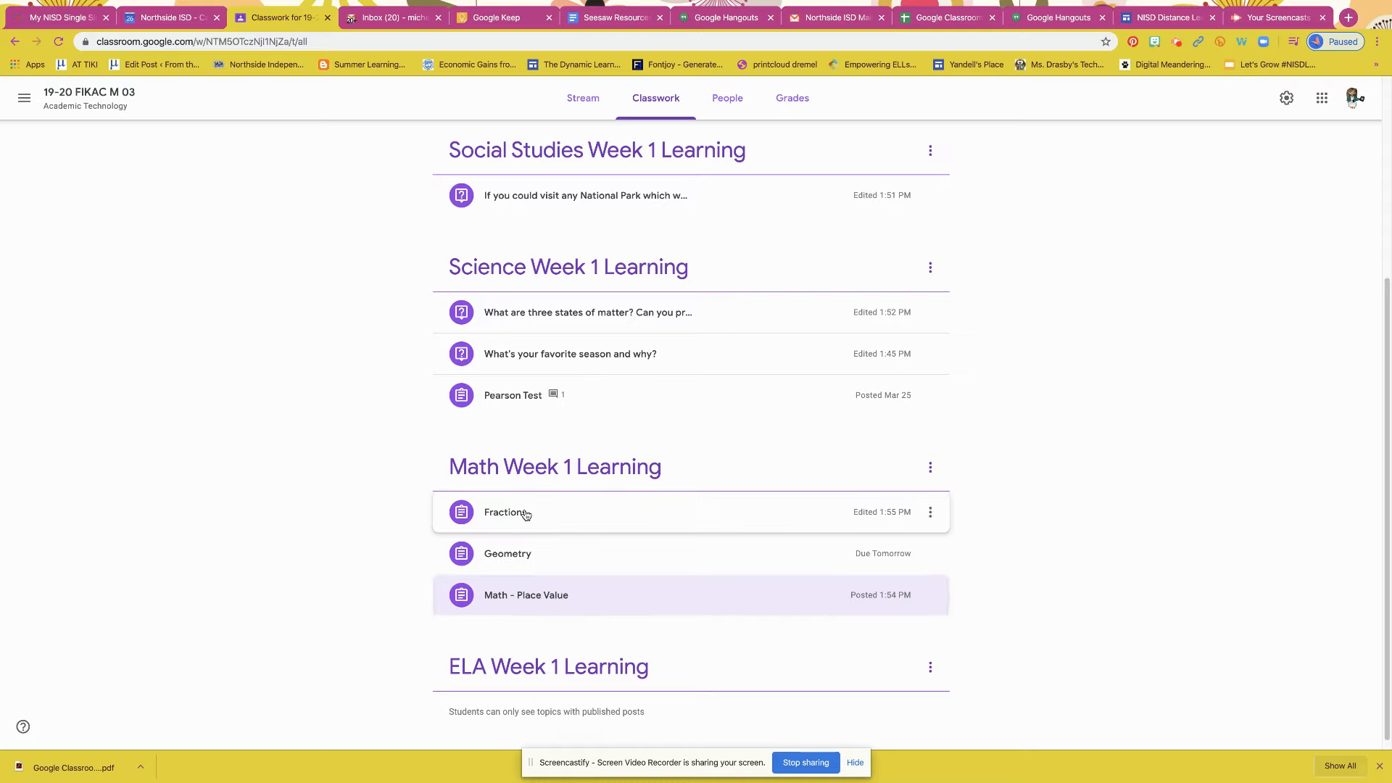
drag(533, 678, 572, 171)
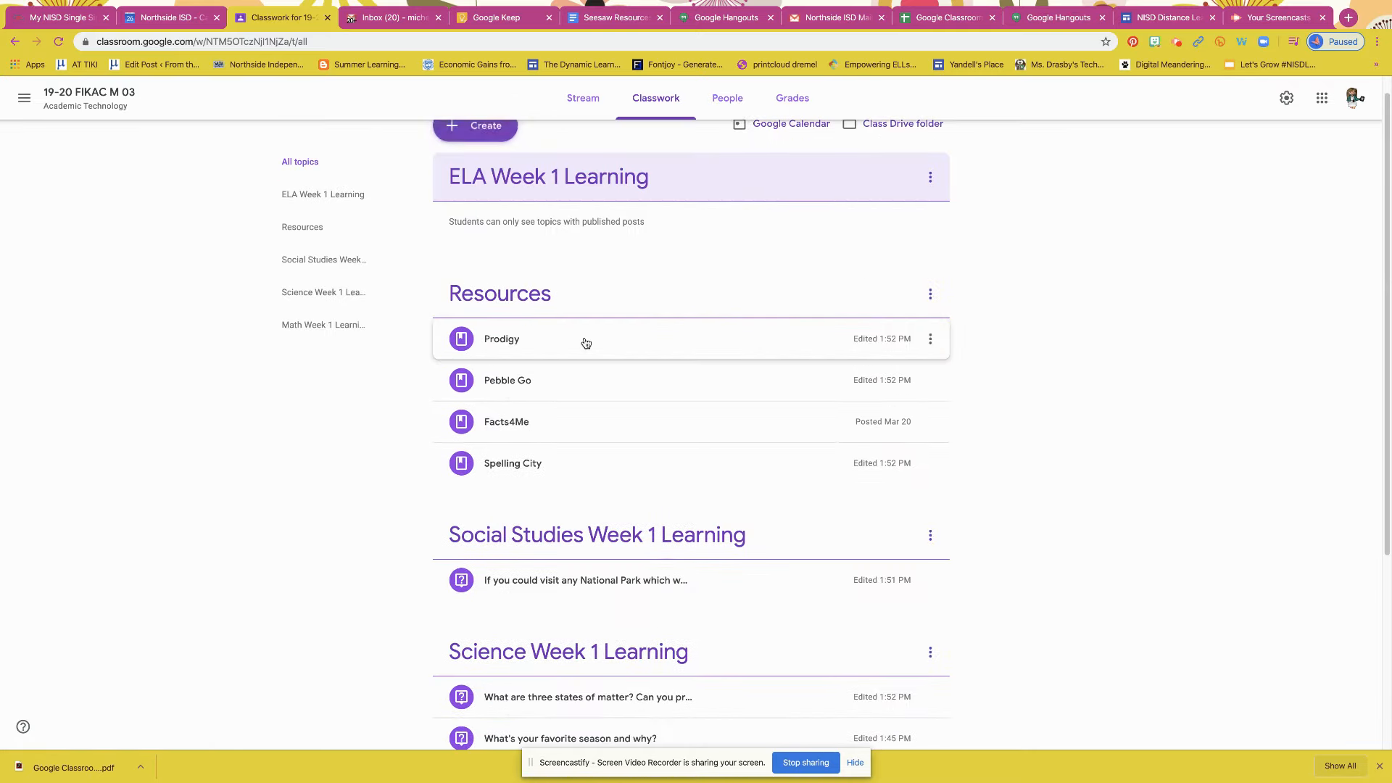
scroll(536, 555, down, 4)
drag(528, 578, 555, 178)
Step: Move the Resources topic below Science Week 1 Learning so it is the last topic
scroll(566, 468, down, 3)
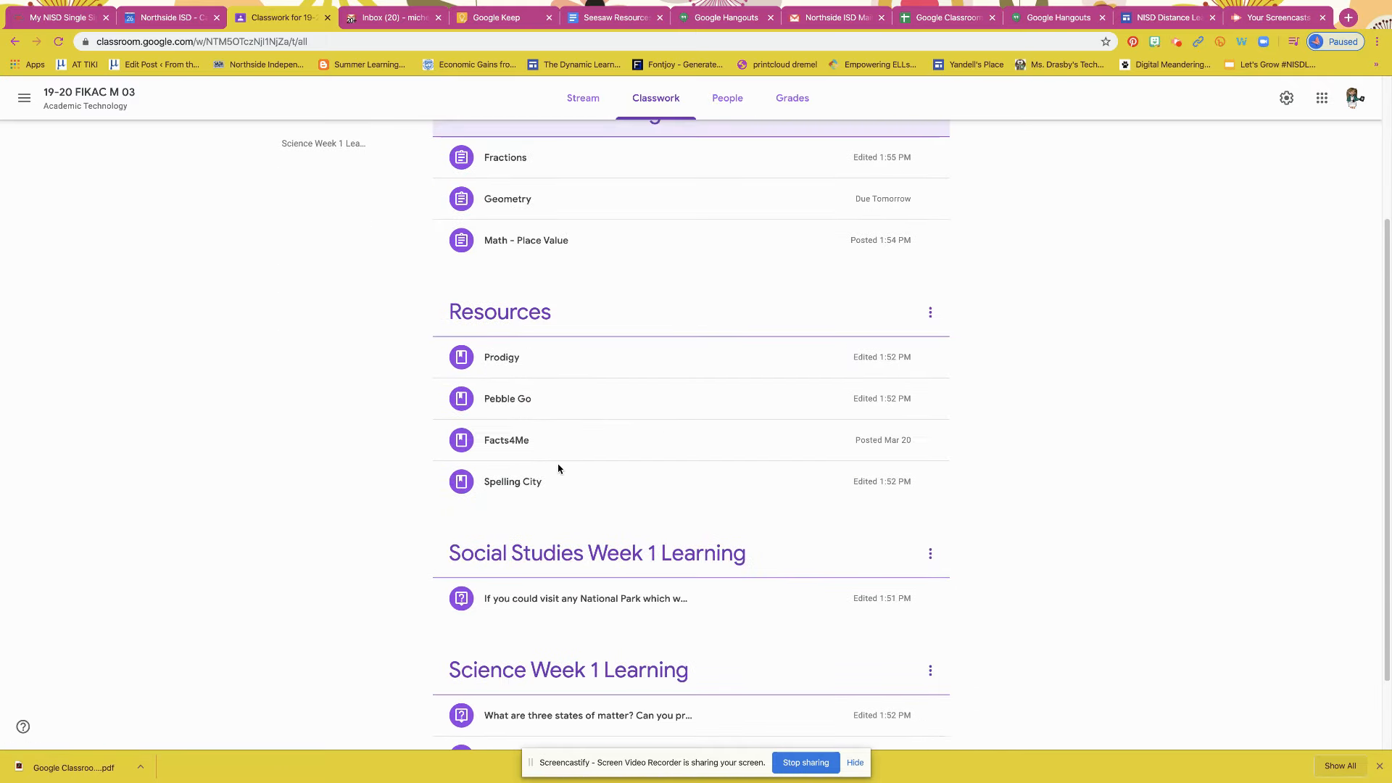
scroll(533, 544, down, 2)
scroll(535, 551, up, 3)
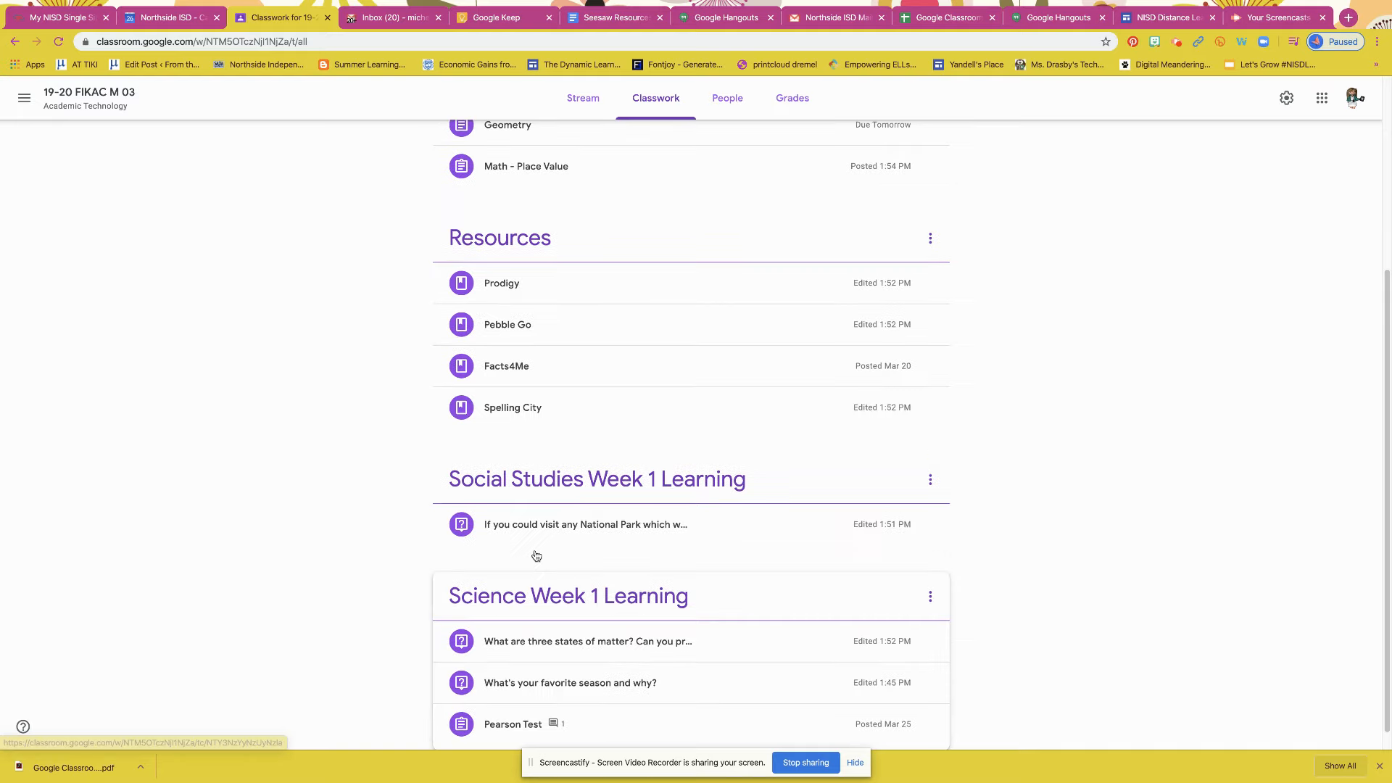
scroll(536, 555, up, 2)
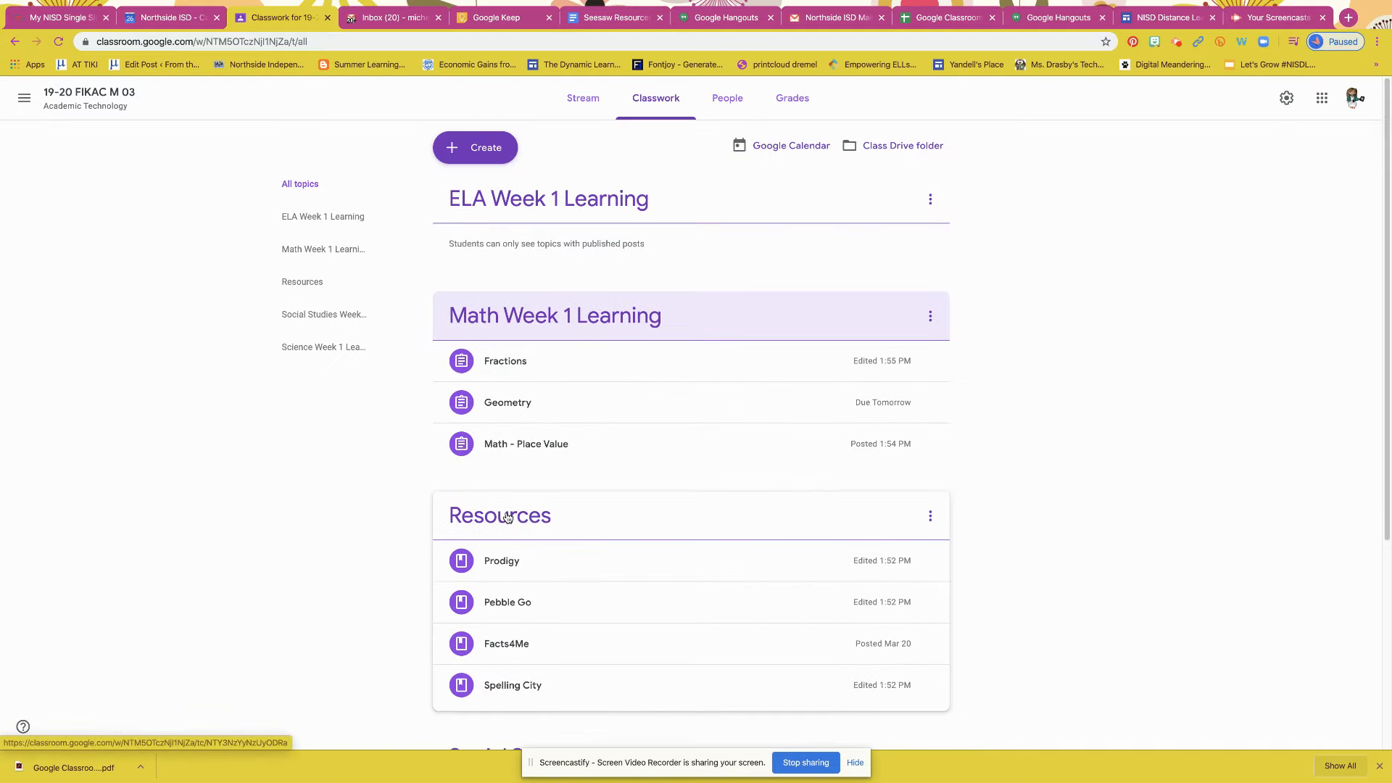
drag(507, 517, 600, 646)
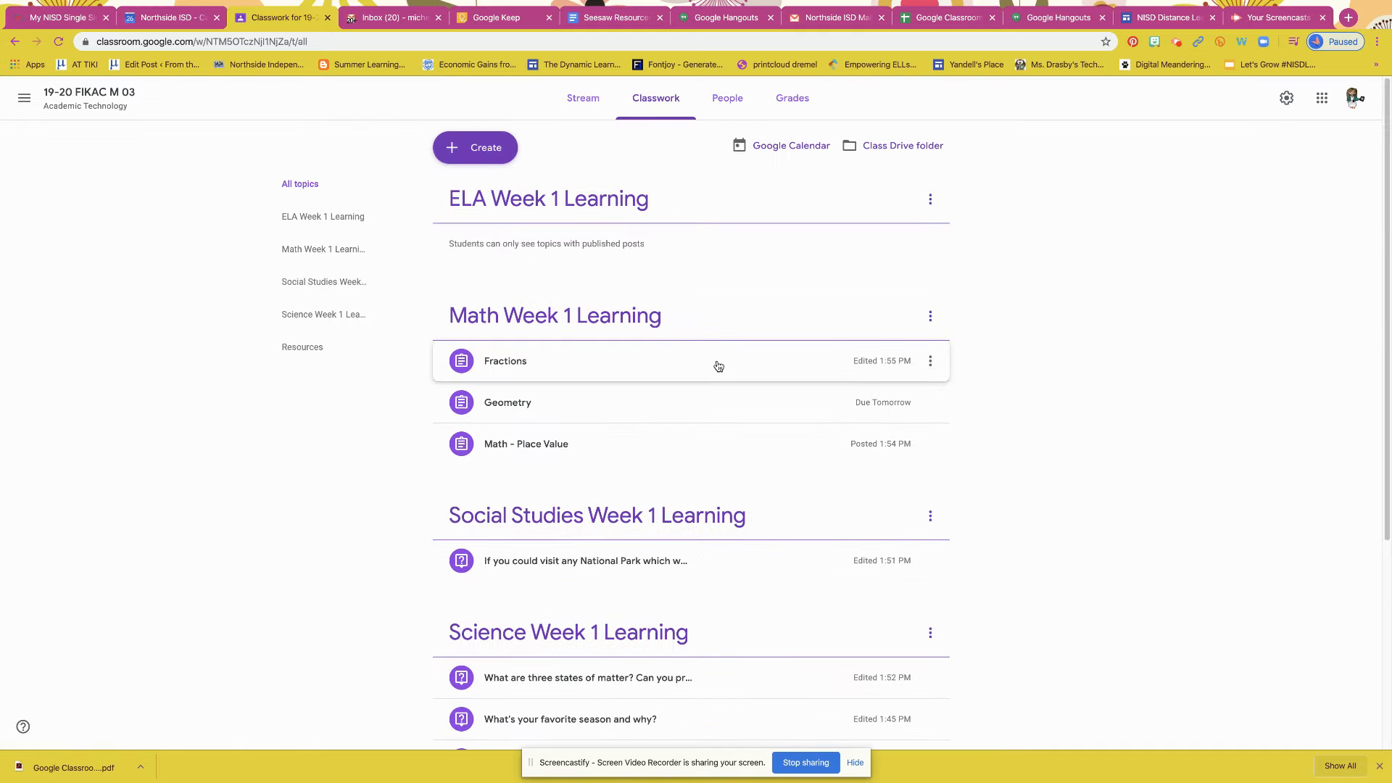
scroll(939, 337, down, 4)
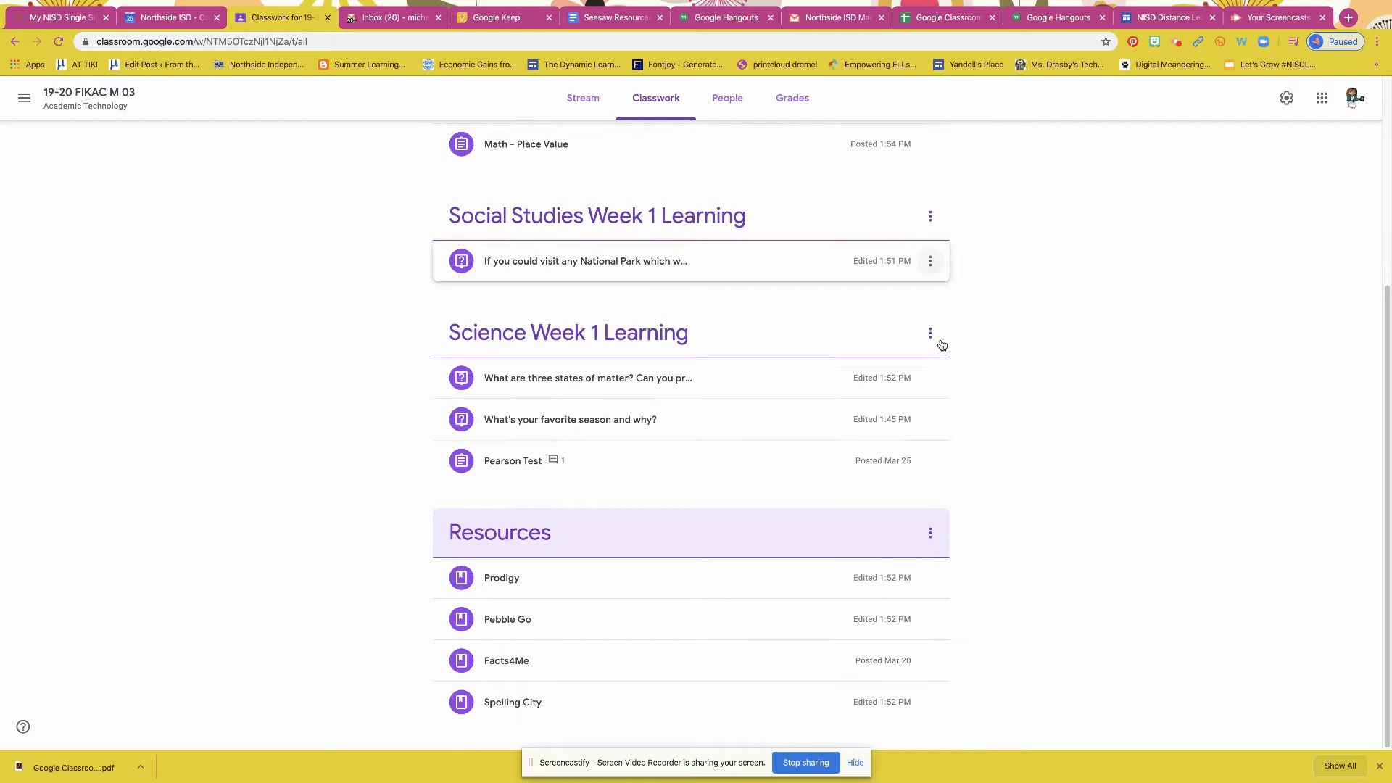
scroll(938, 341, up, 4)
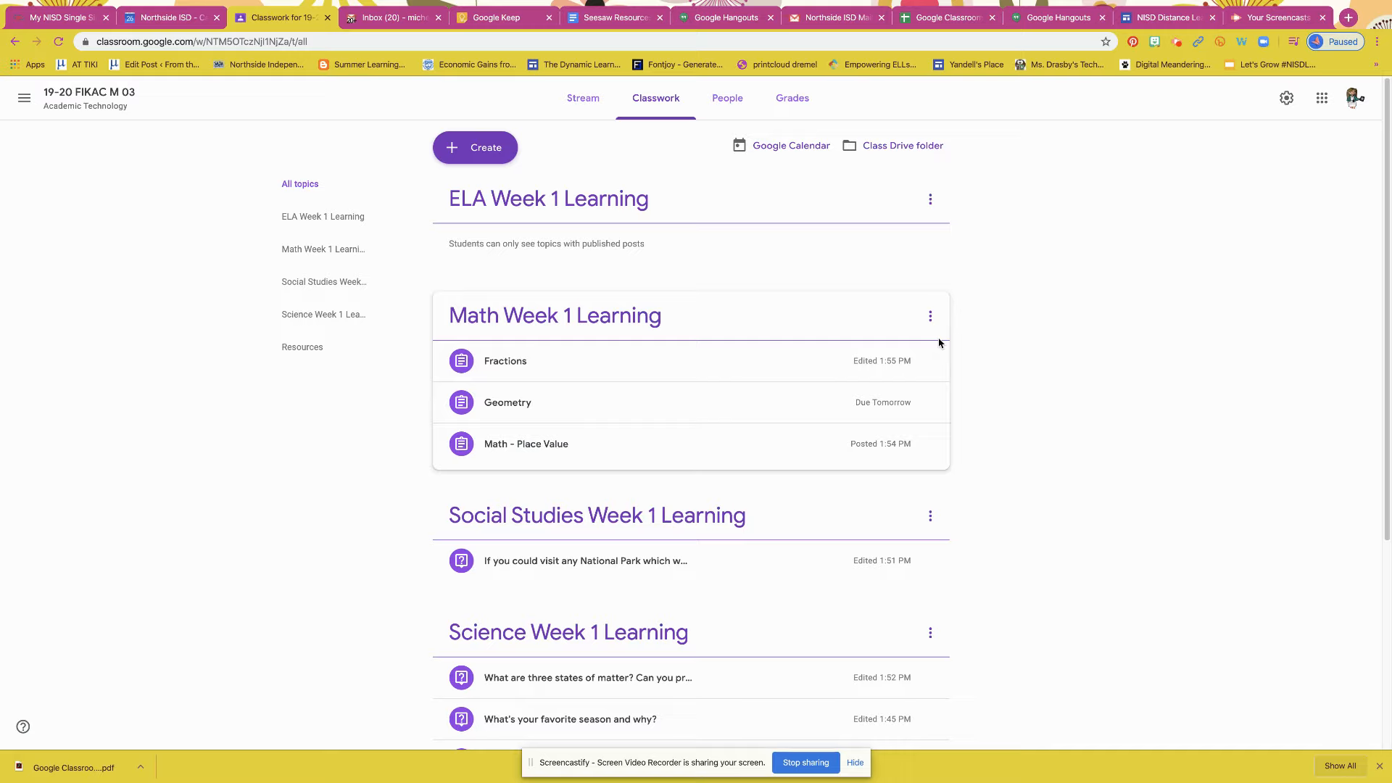
Step: Create a new topic named "Week 1 Learning"
click(475, 150)
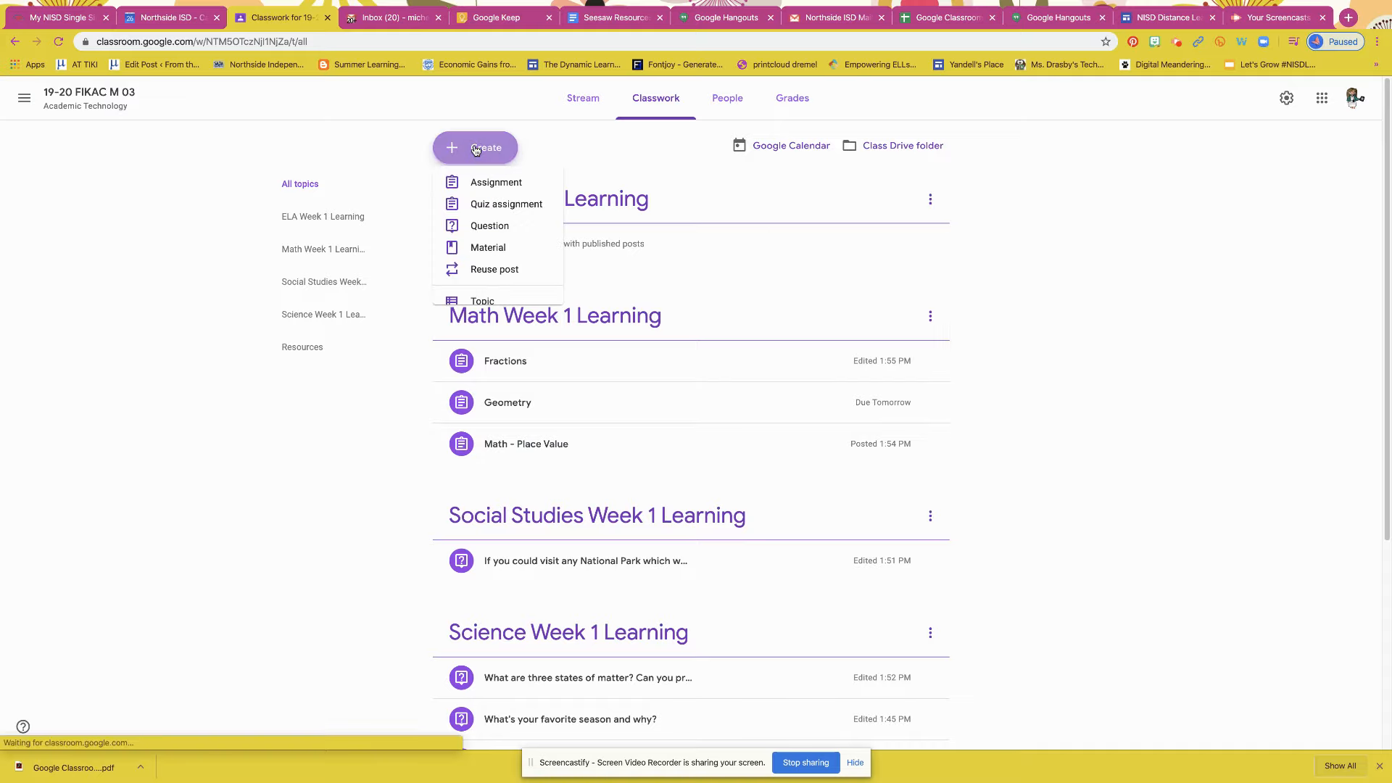
click(505, 304)
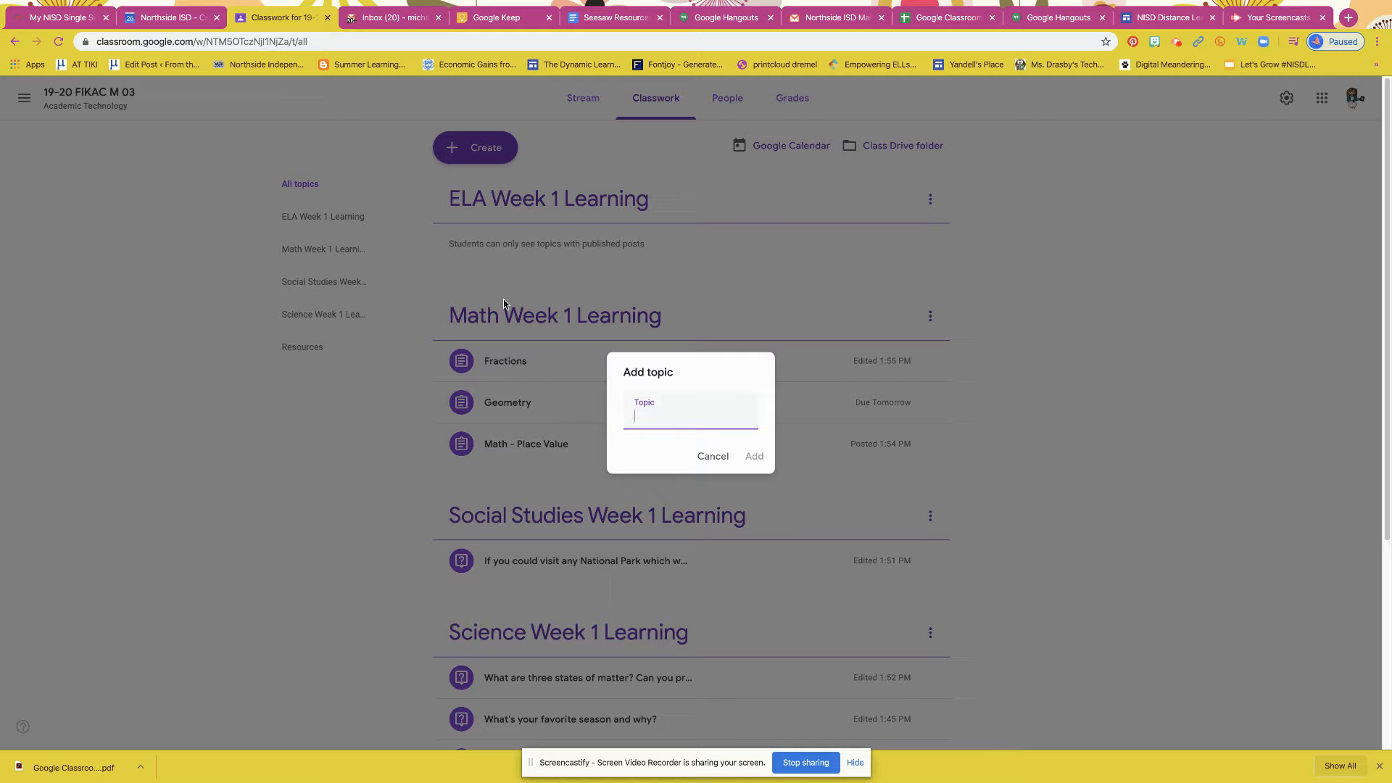
text(Week 1 Learning)
key(Return)
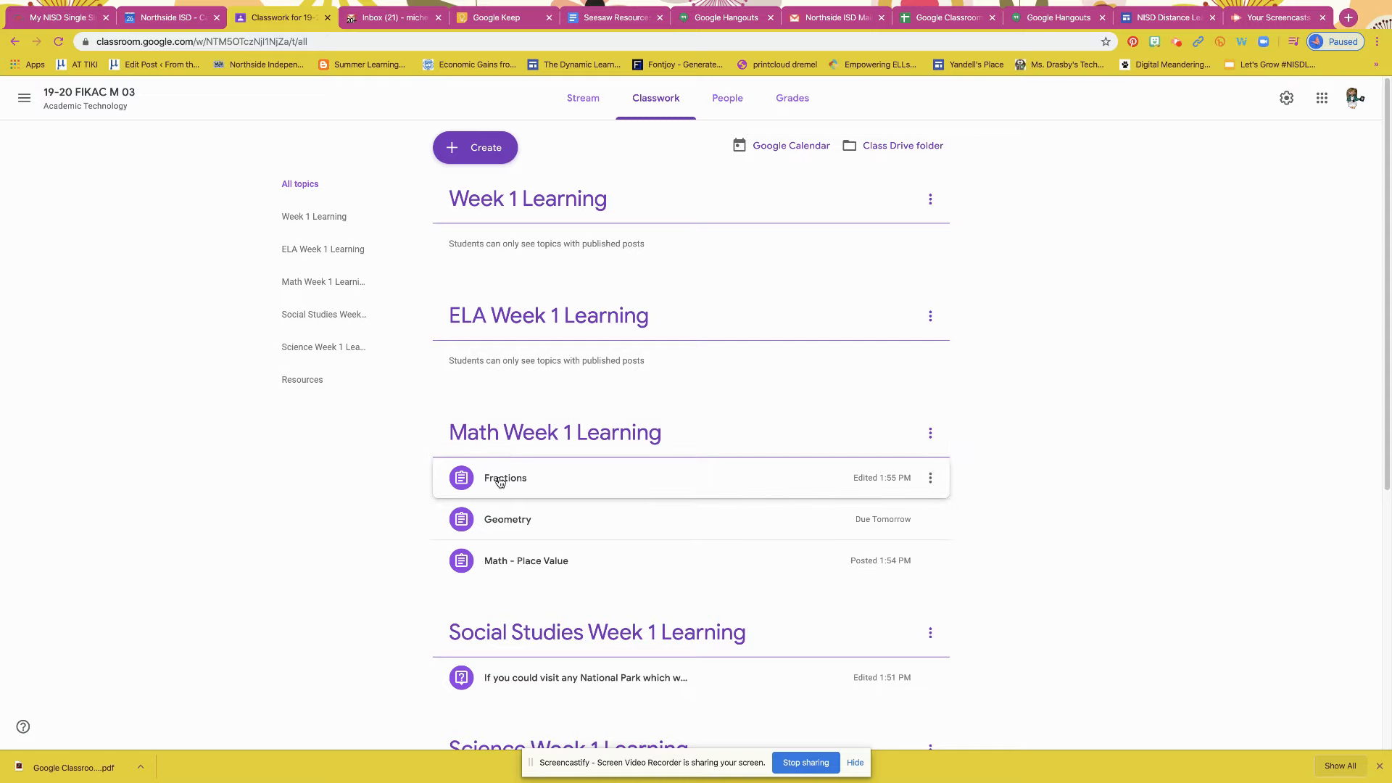
Step: Move the Fractions, Geometry and Math - Place Value assignments into Week 1 Learning, in that order
drag(502, 479, 522, 243)
drag(513, 480, 522, 287)
drag(513, 532, 518, 328)
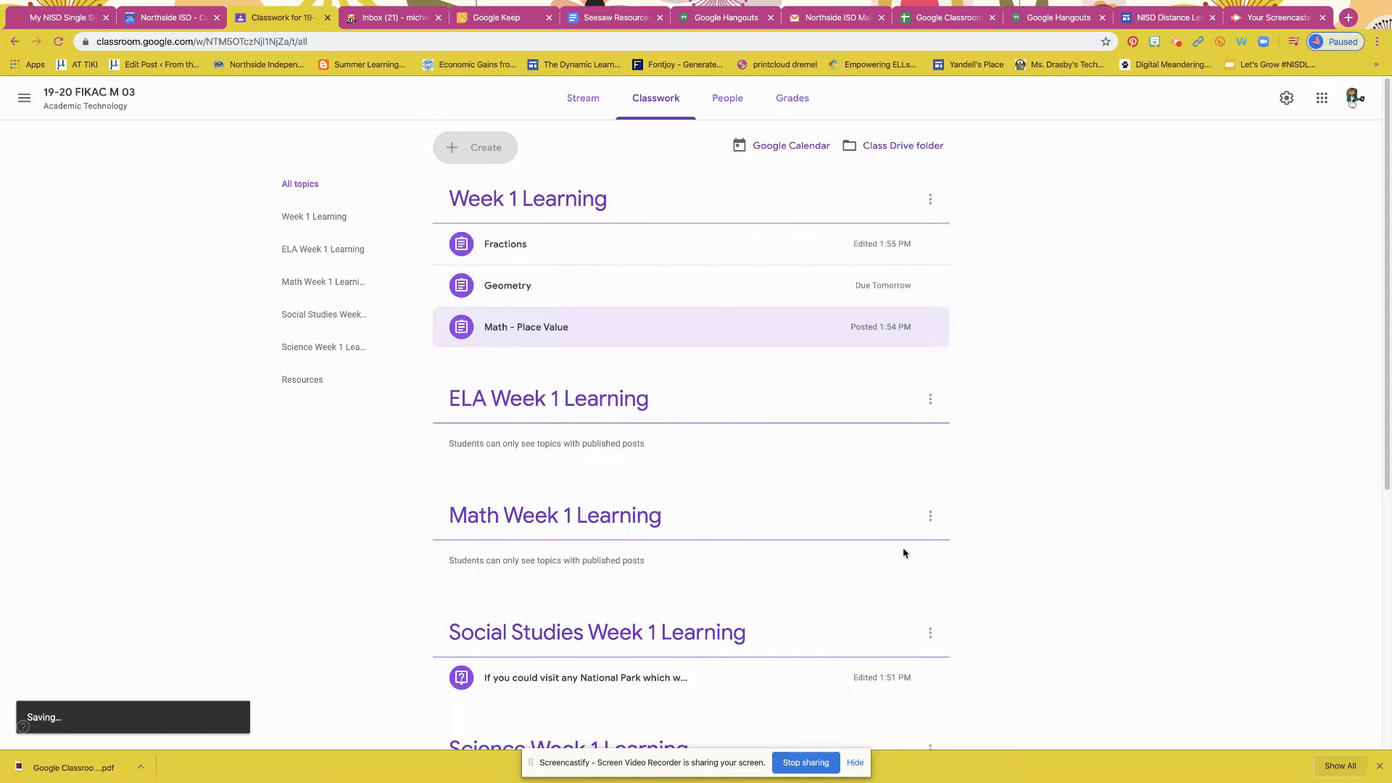
Step: Delete the empty Math Week 1 Learning topic and move the National Park question to the end of Week 1 Learning
click(930, 516)
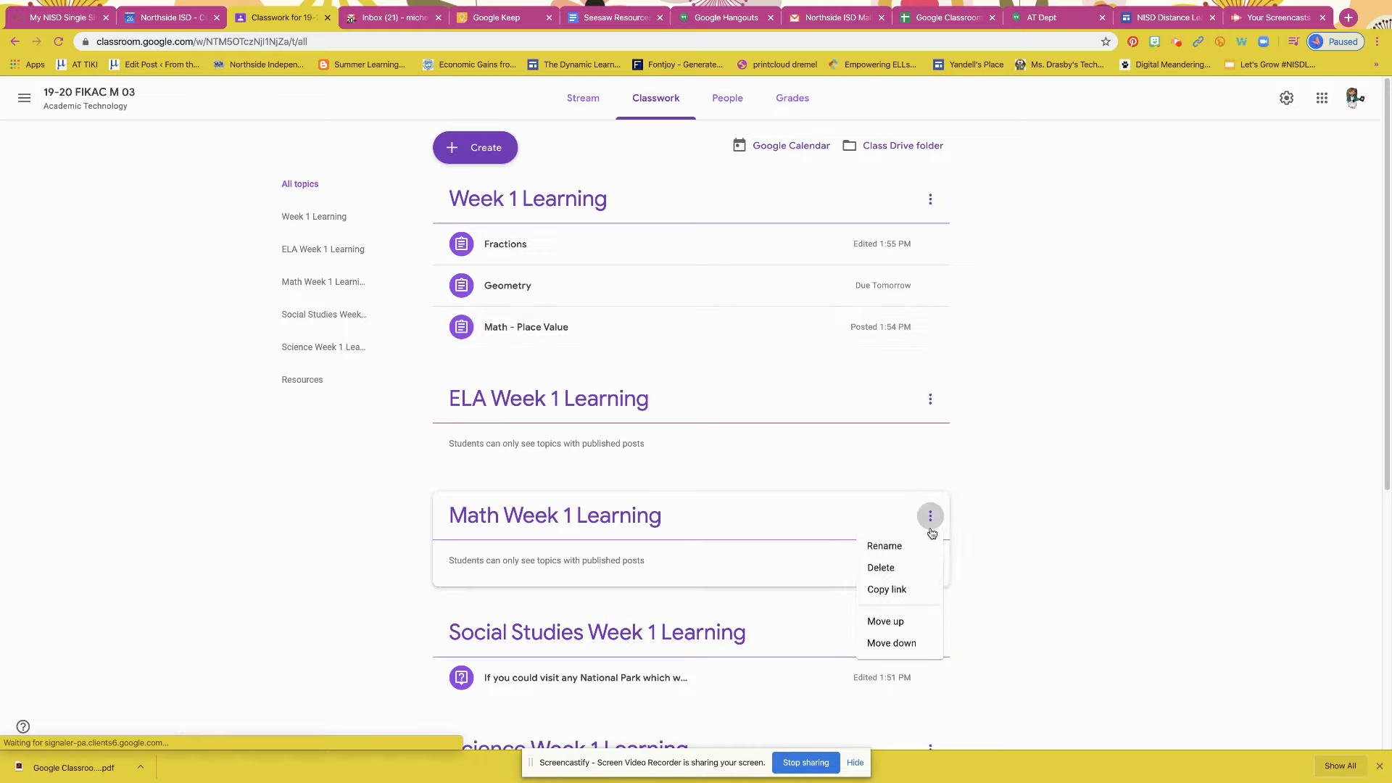
click(905, 569)
click(759, 444)
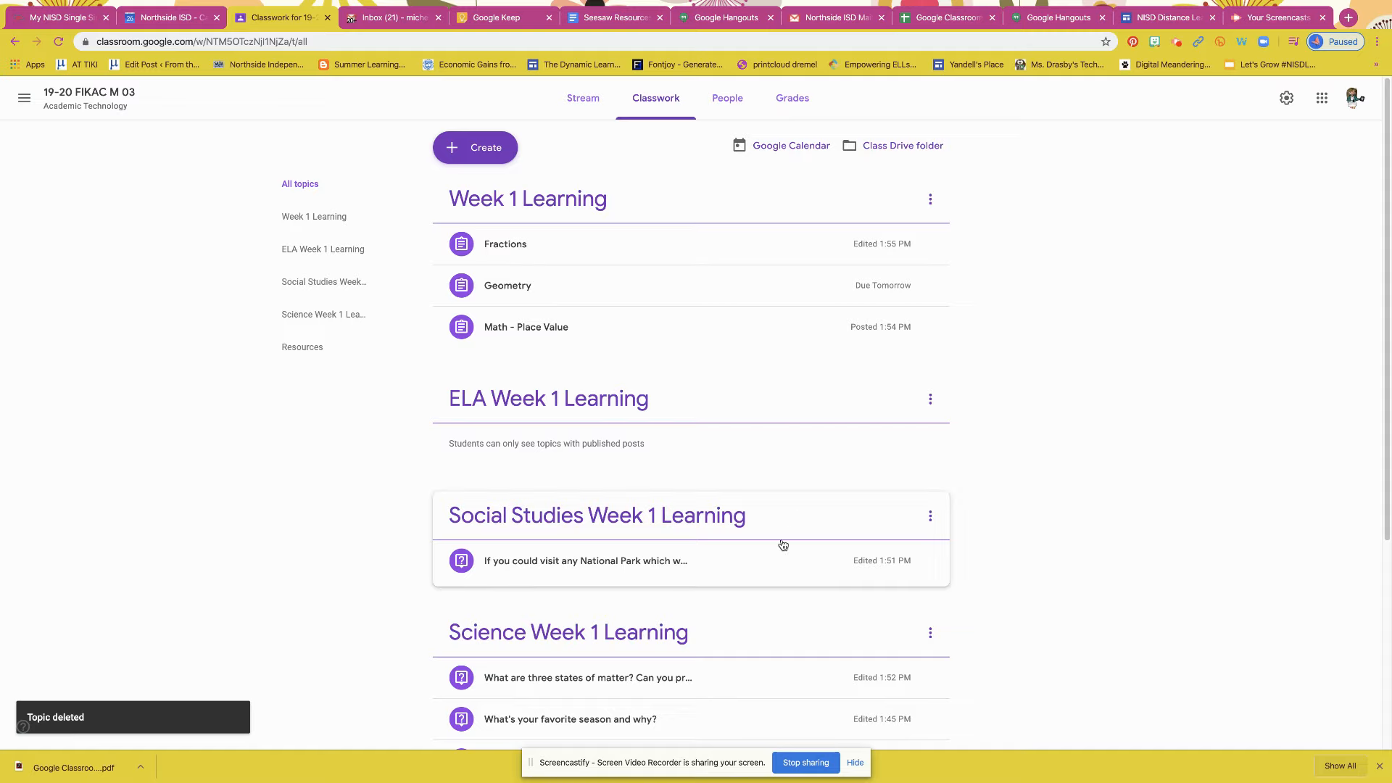
drag(682, 569, 696, 336)
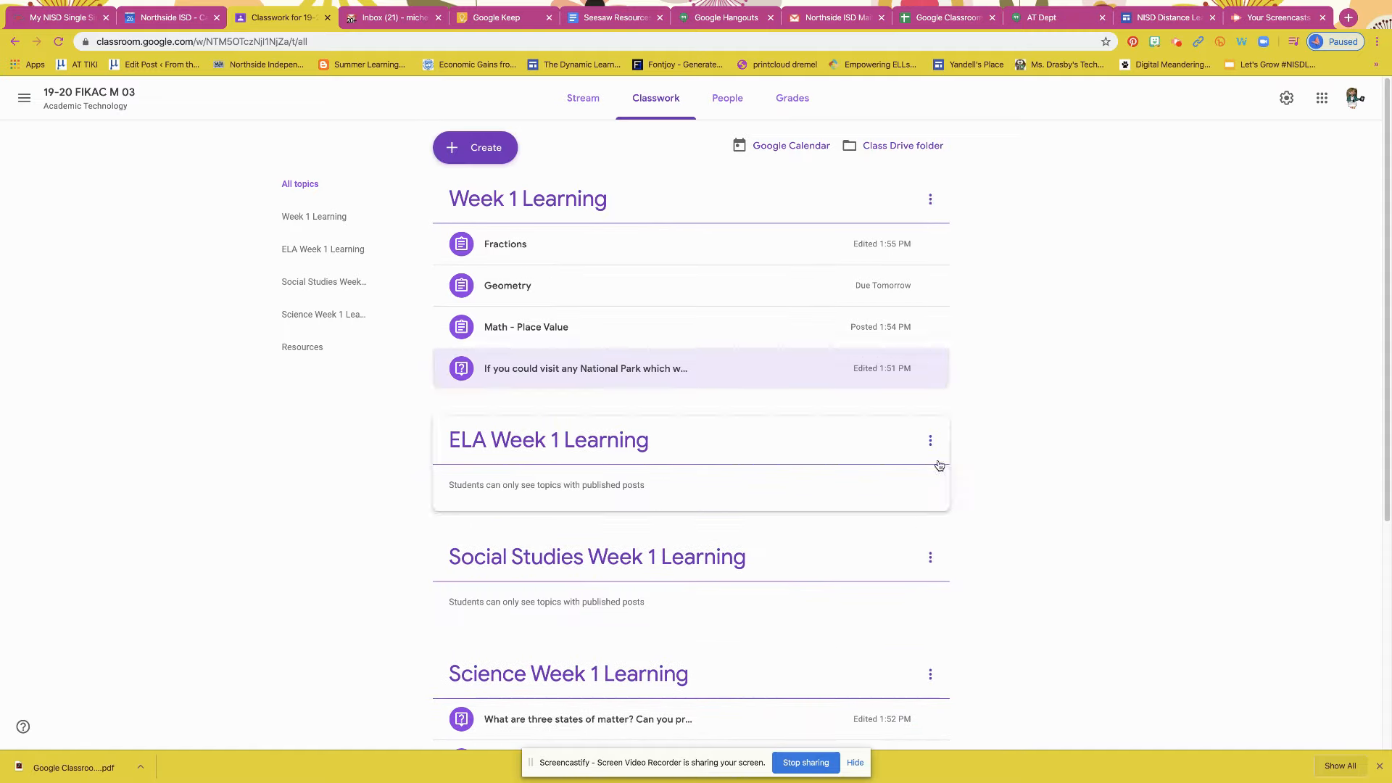
Step: Rename the Social Studies Week 1 Learning topic to "Social Studies Week 2 Learning"
scroll(910, 530, down, 1)
click(928, 504)
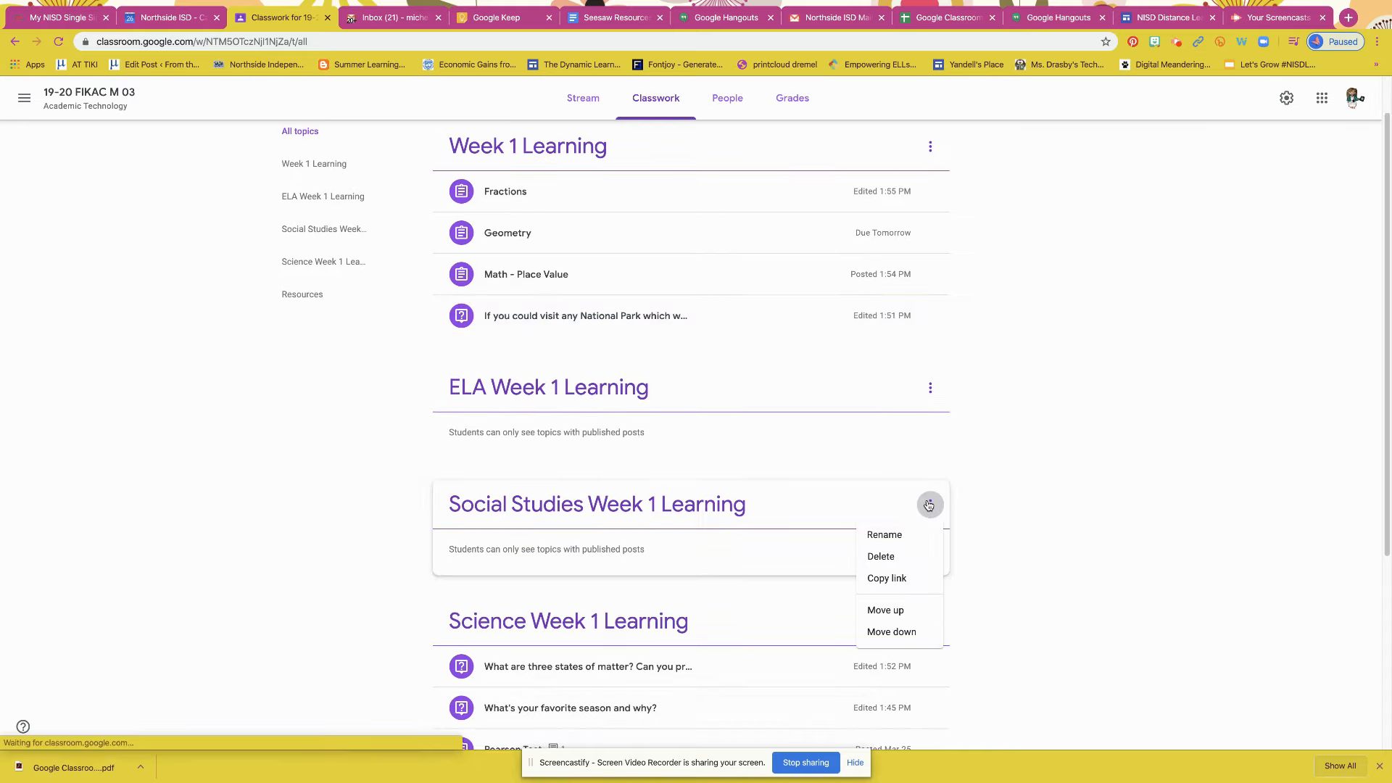
key(Return)
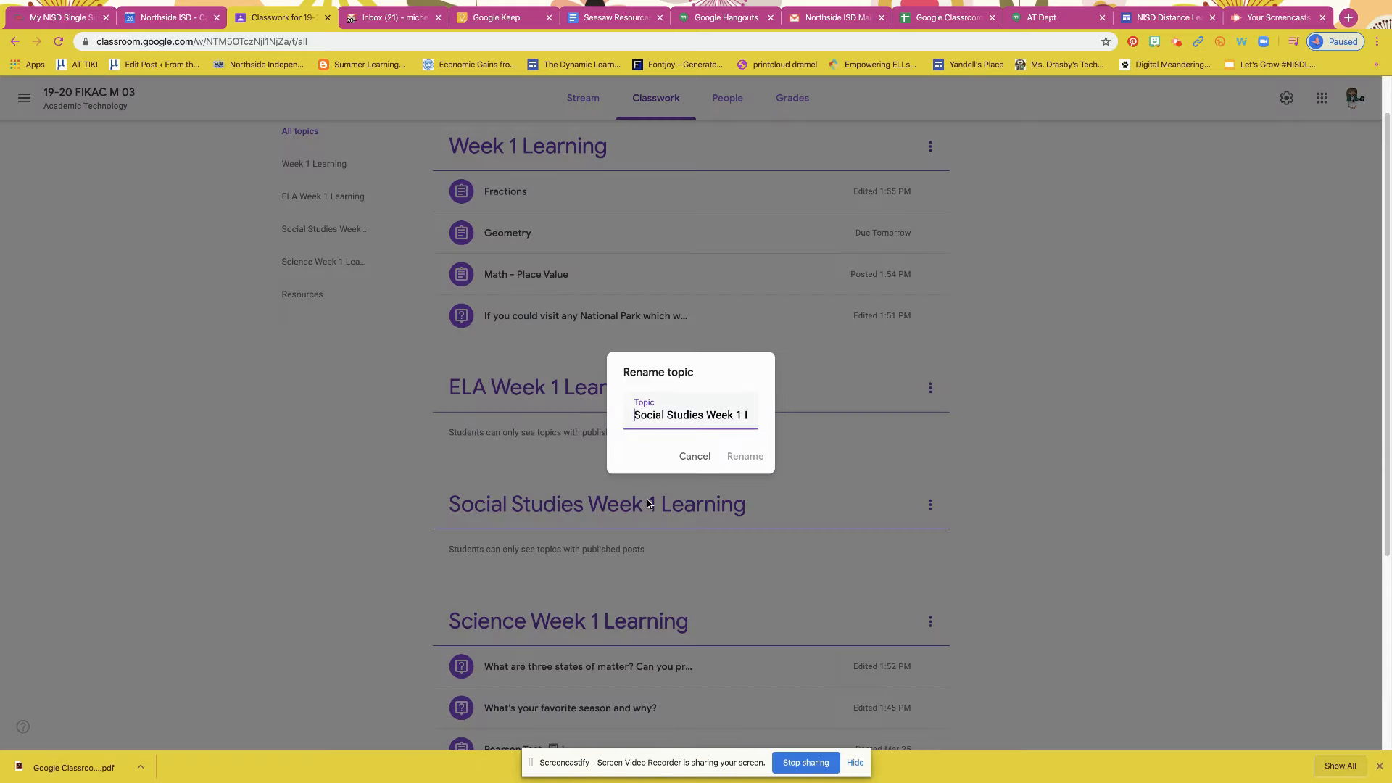
drag(740, 416, 719, 419)
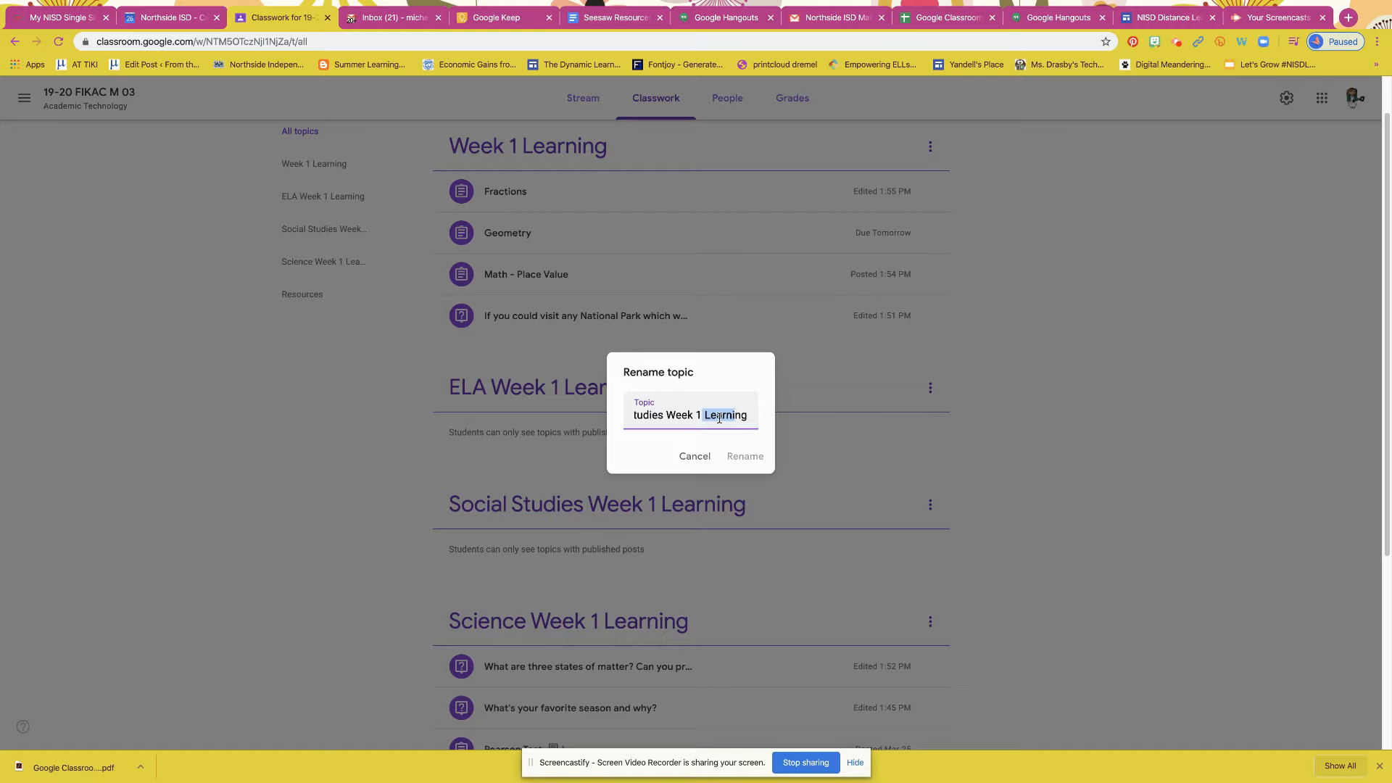
click(701, 415)
key(BackSpace)
text(2)
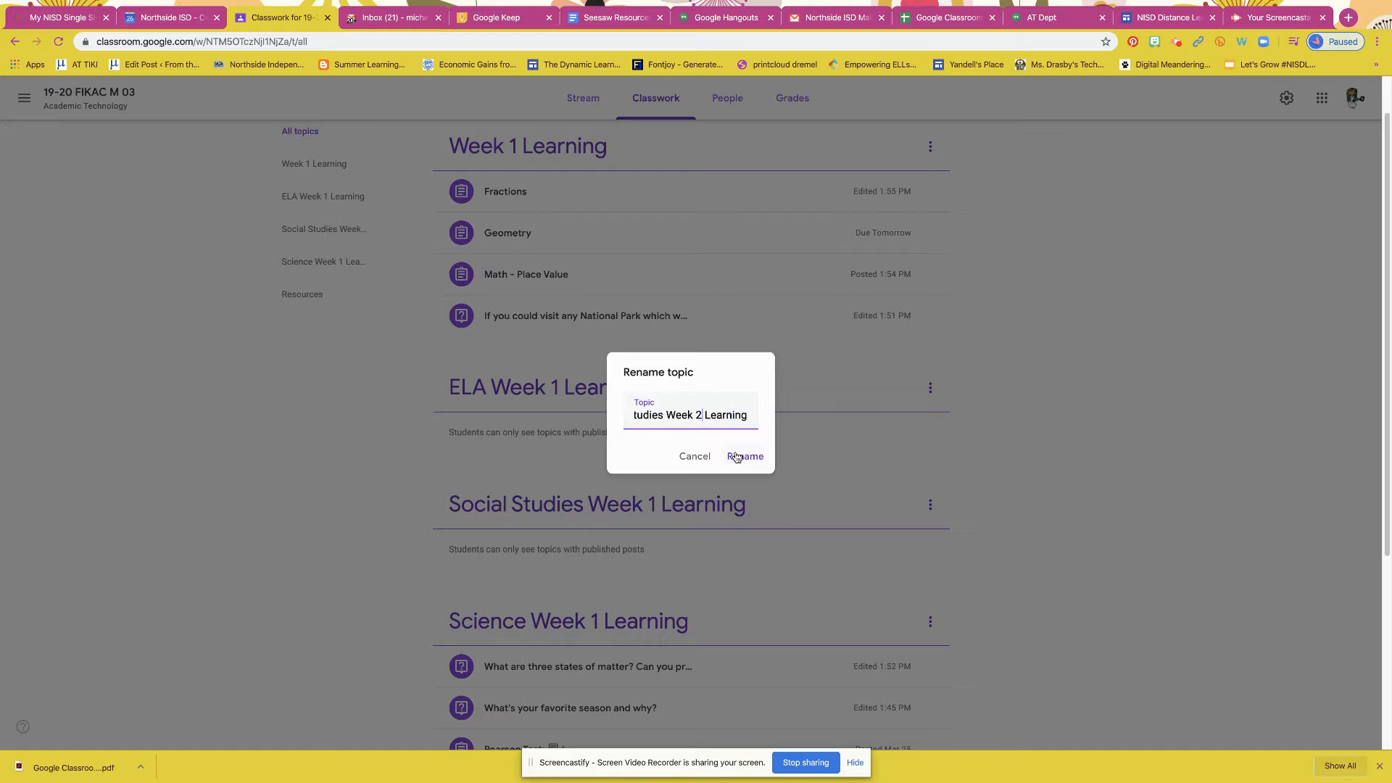
click(741, 456)
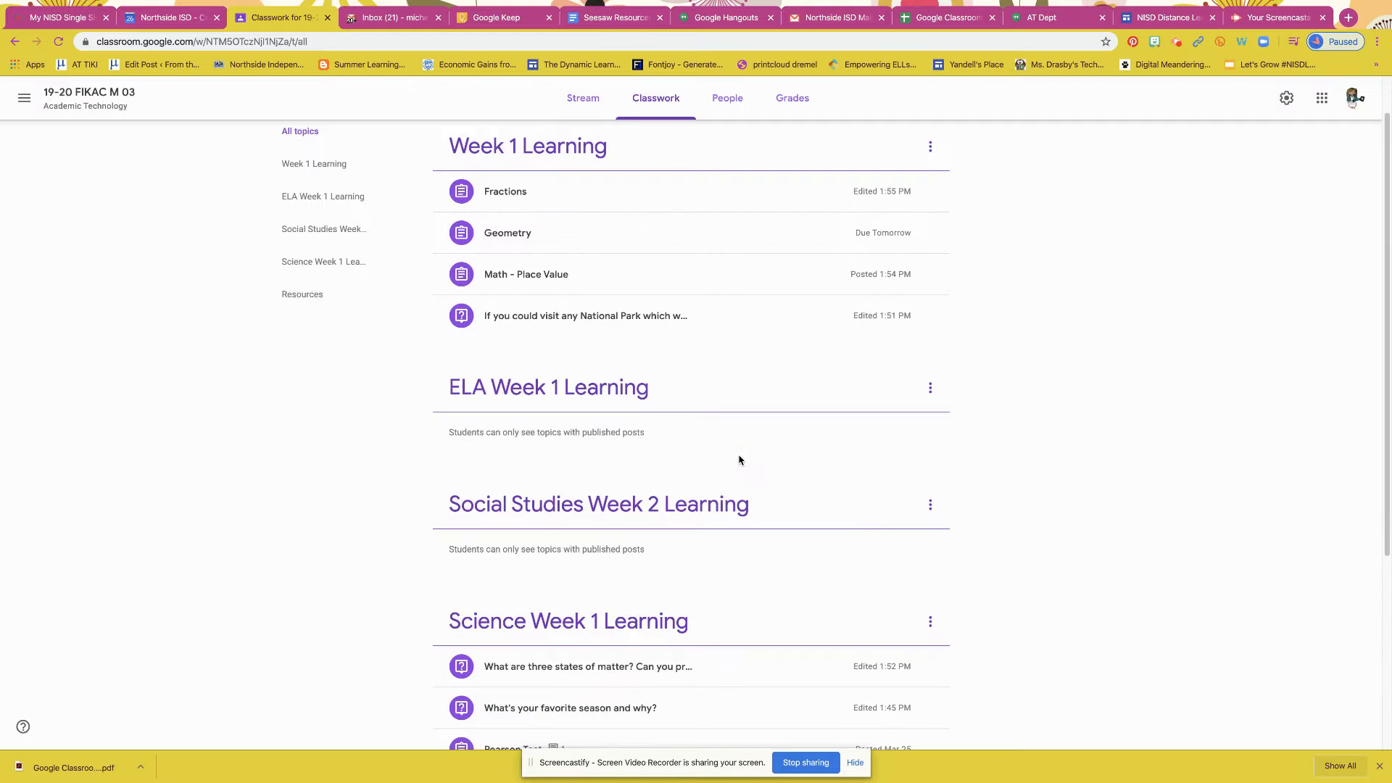
scroll(713, 477, down, 2)
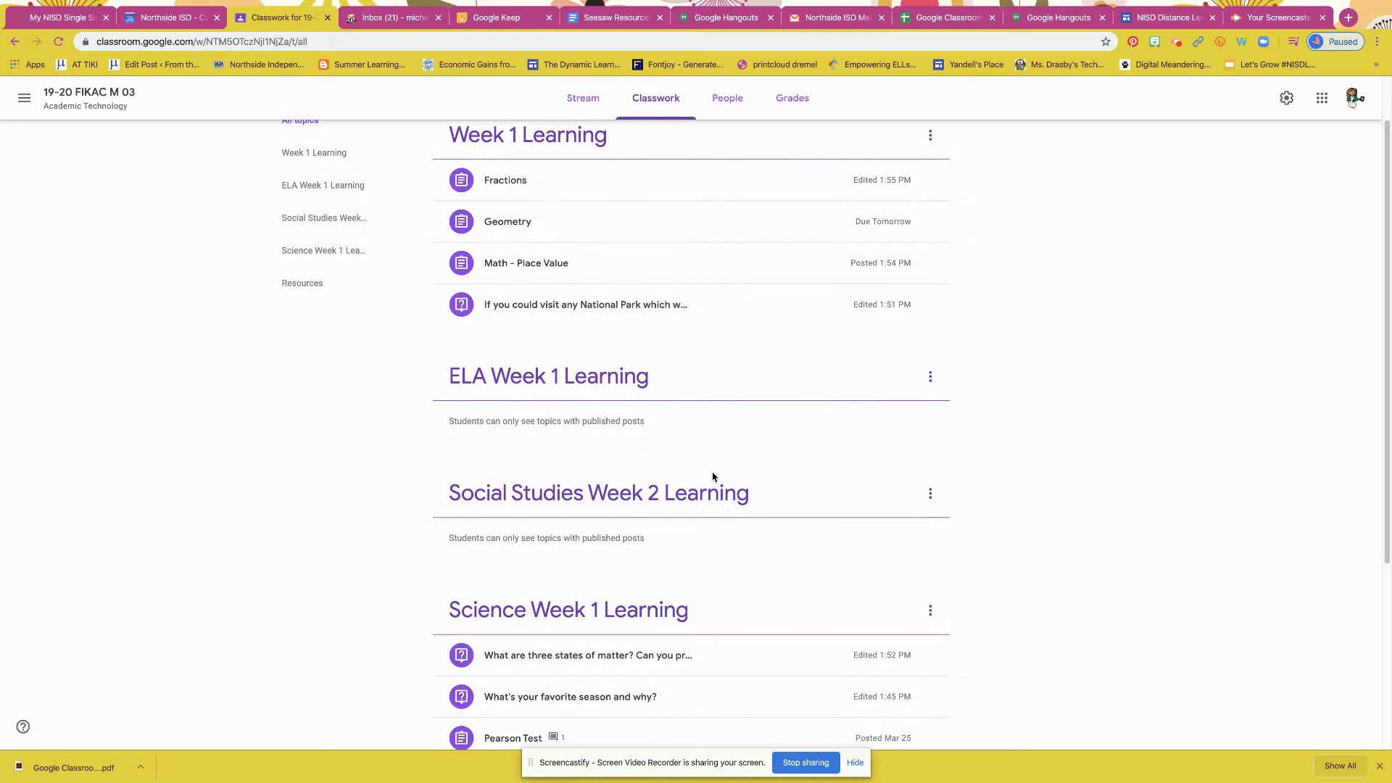
scroll(712, 477, up, 1)
scroll(712, 477, up, 2)
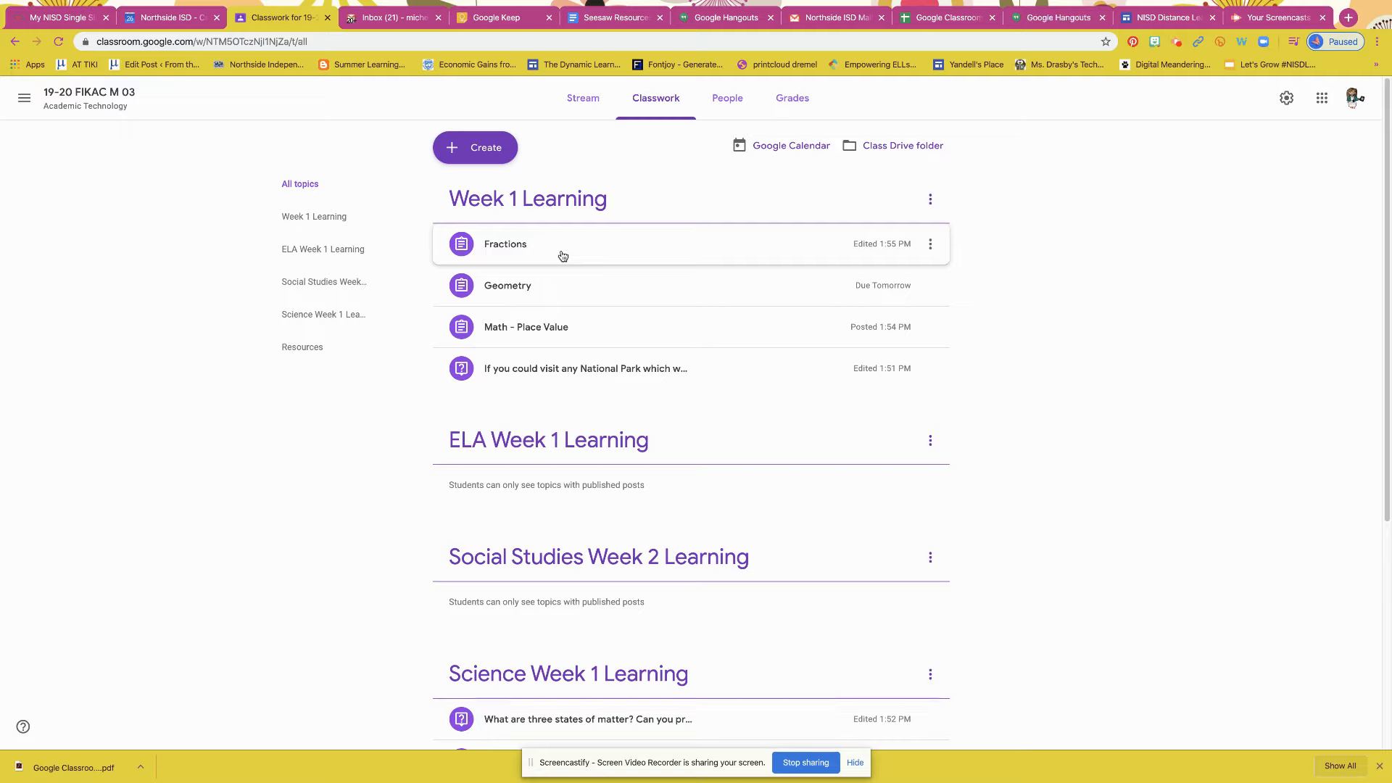
Step: Start a new assignment with its topic set to Resources, review the other topic choices, and close the draft without assigning it
click(485, 143)
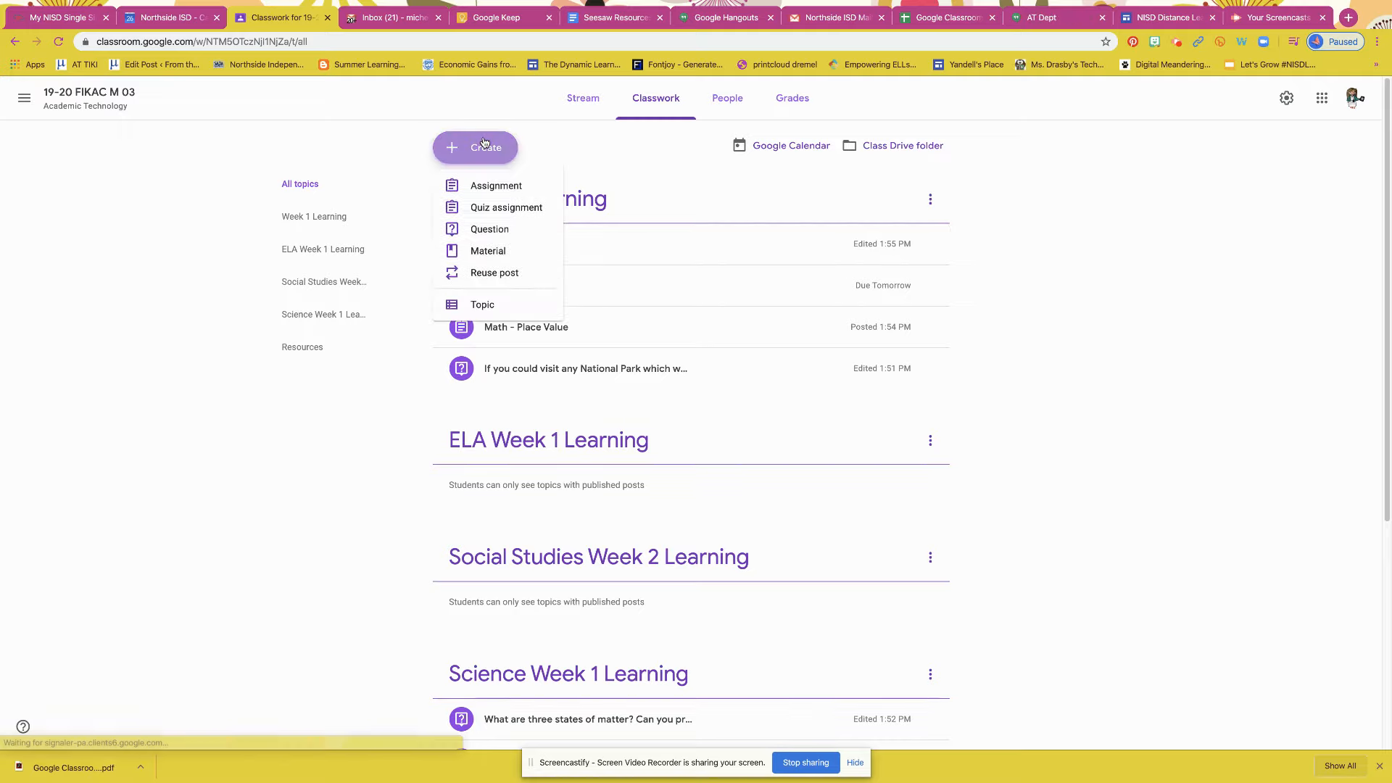
click(487, 184)
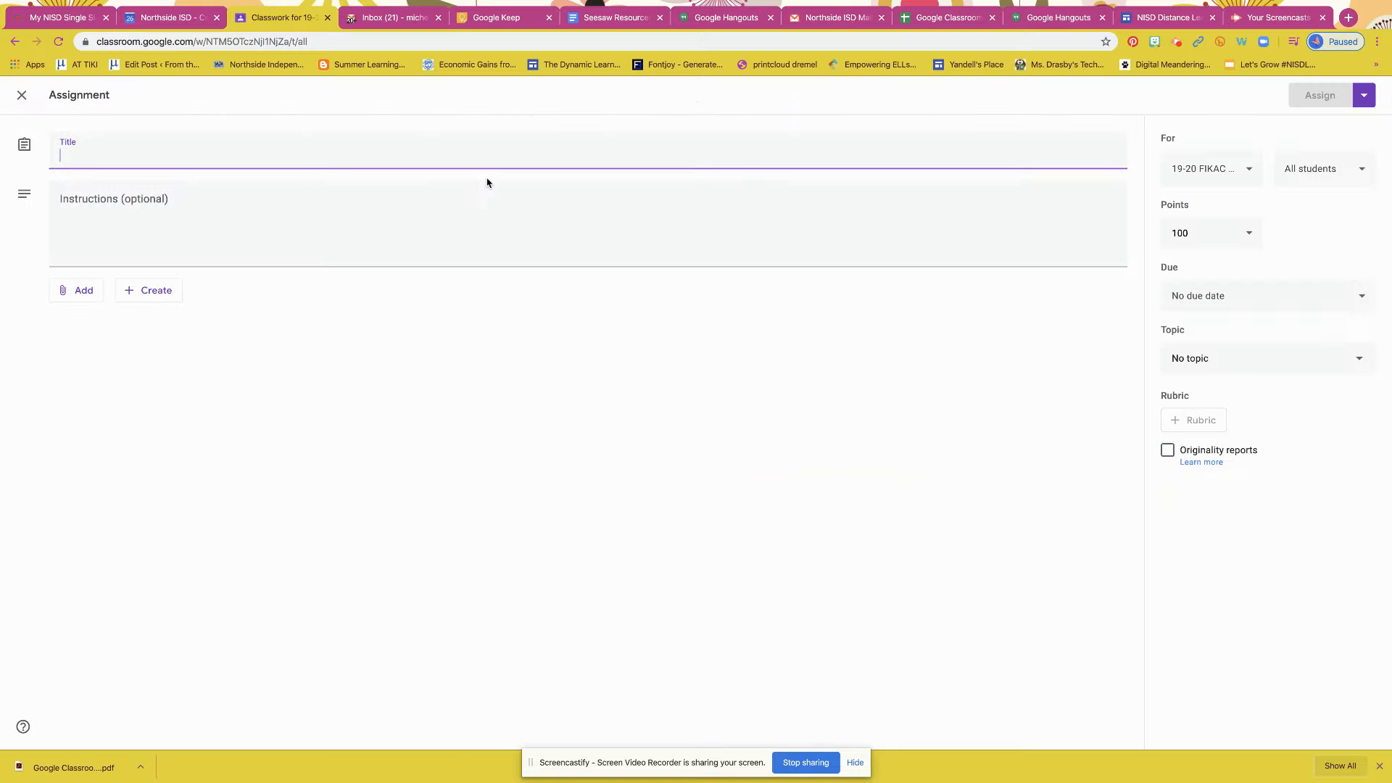
click(1284, 363)
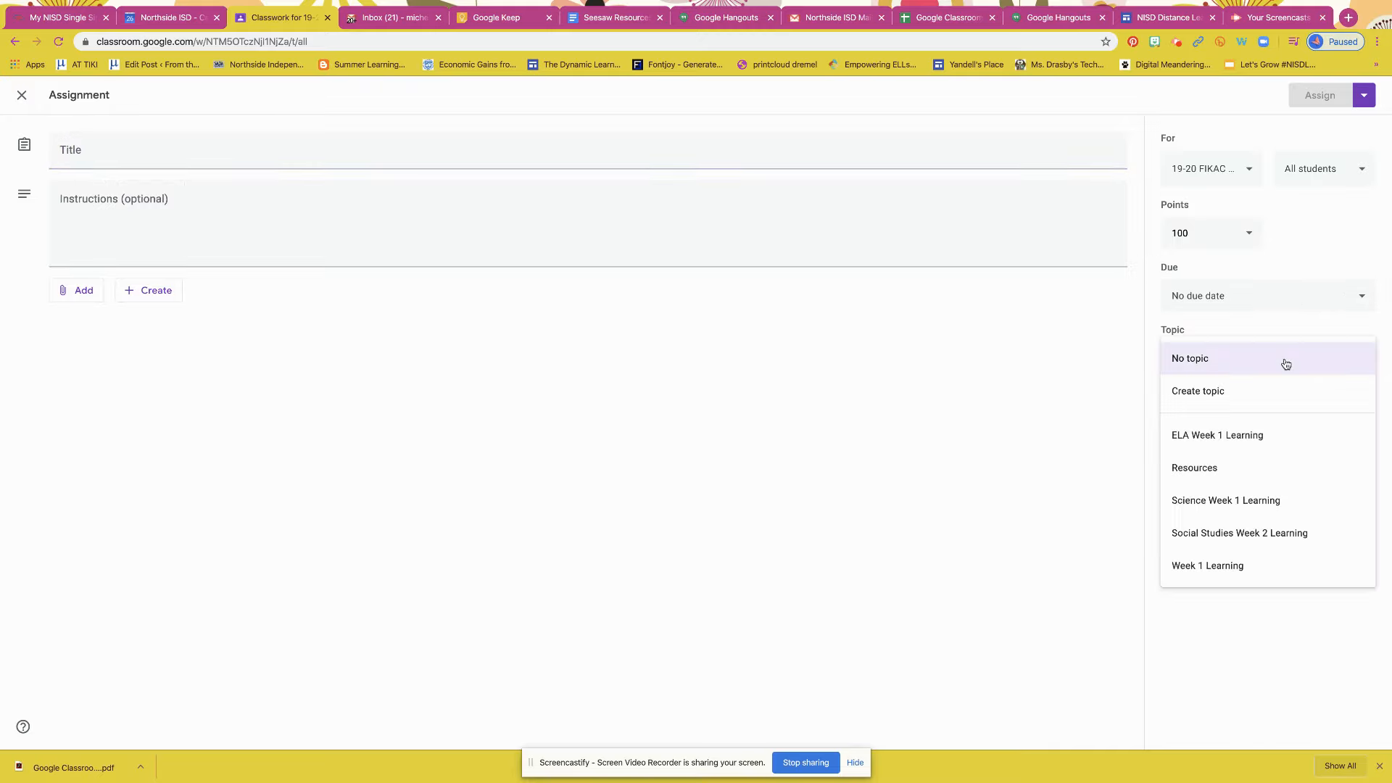
click(1289, 482)
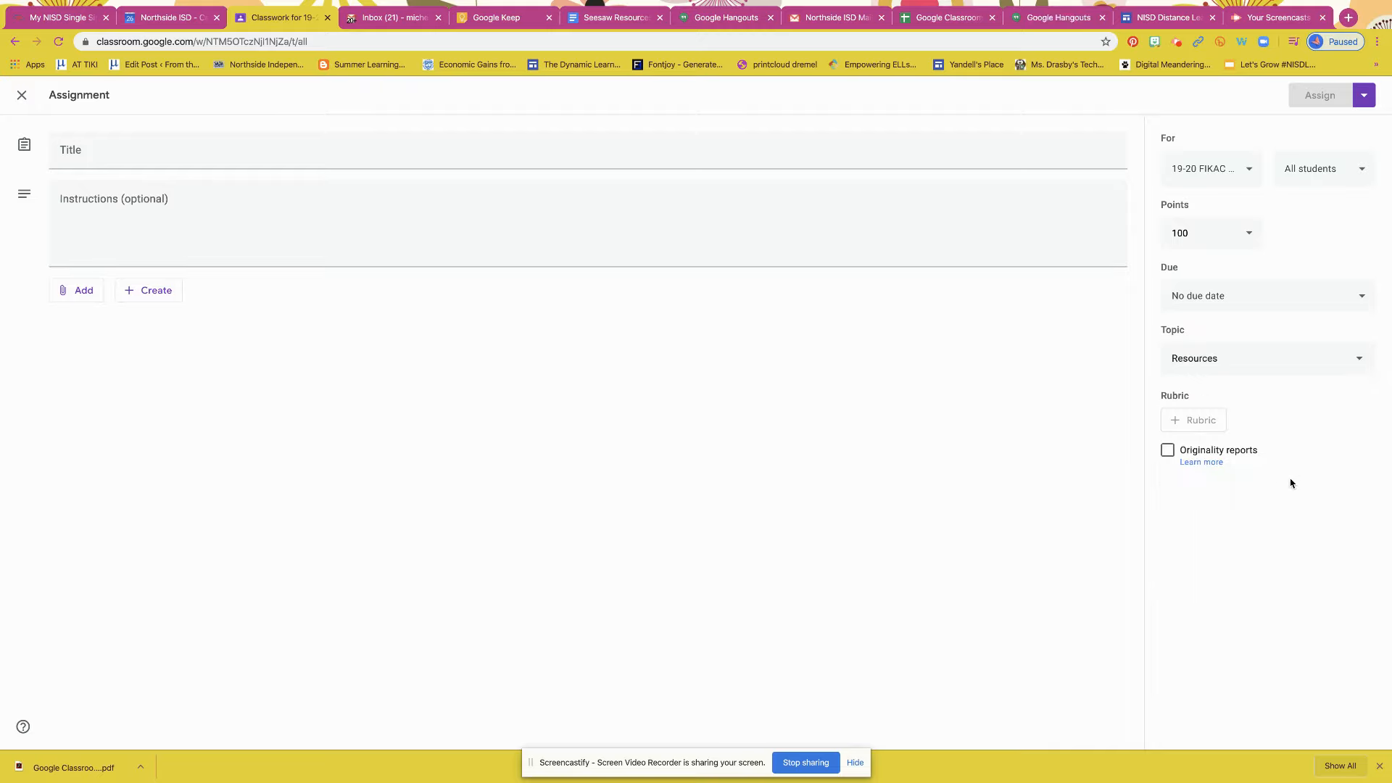
click(1253, 369)
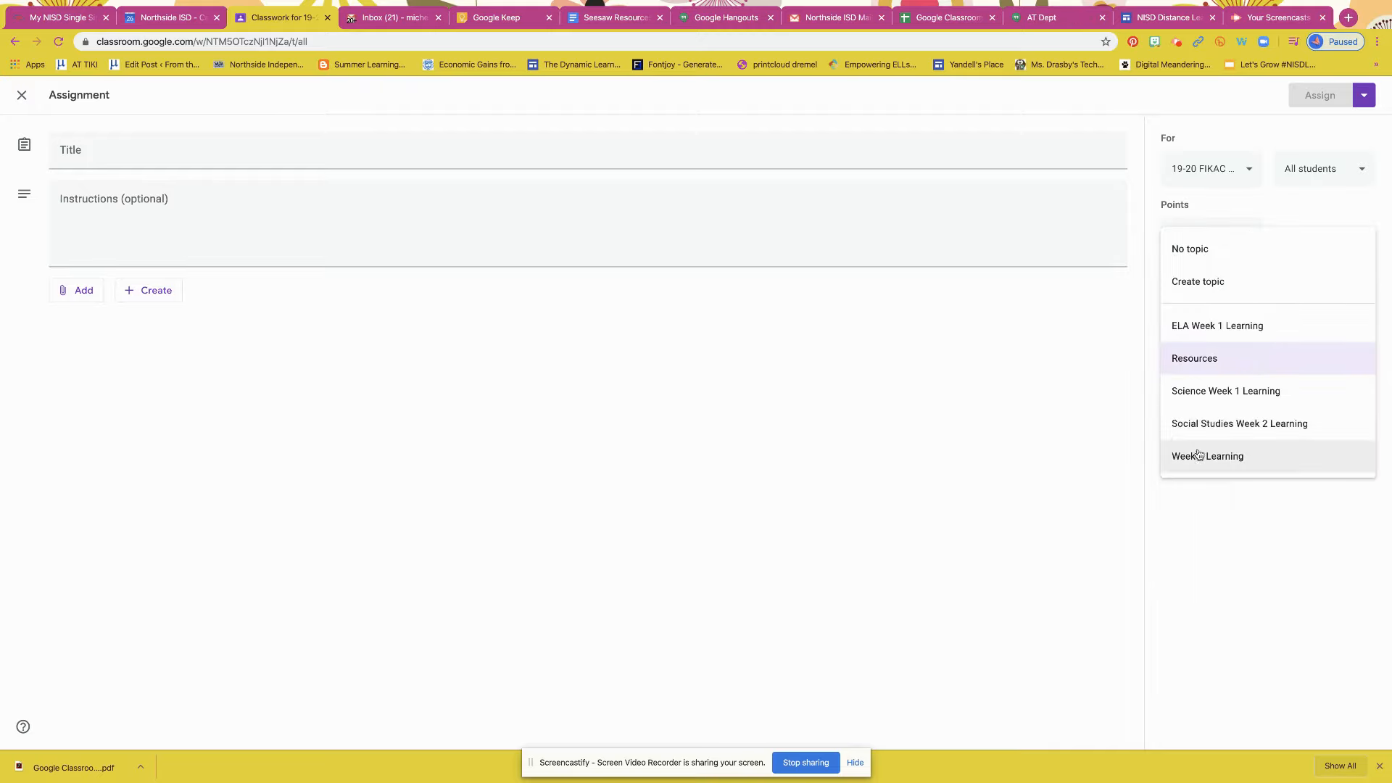
click(1113, 468)
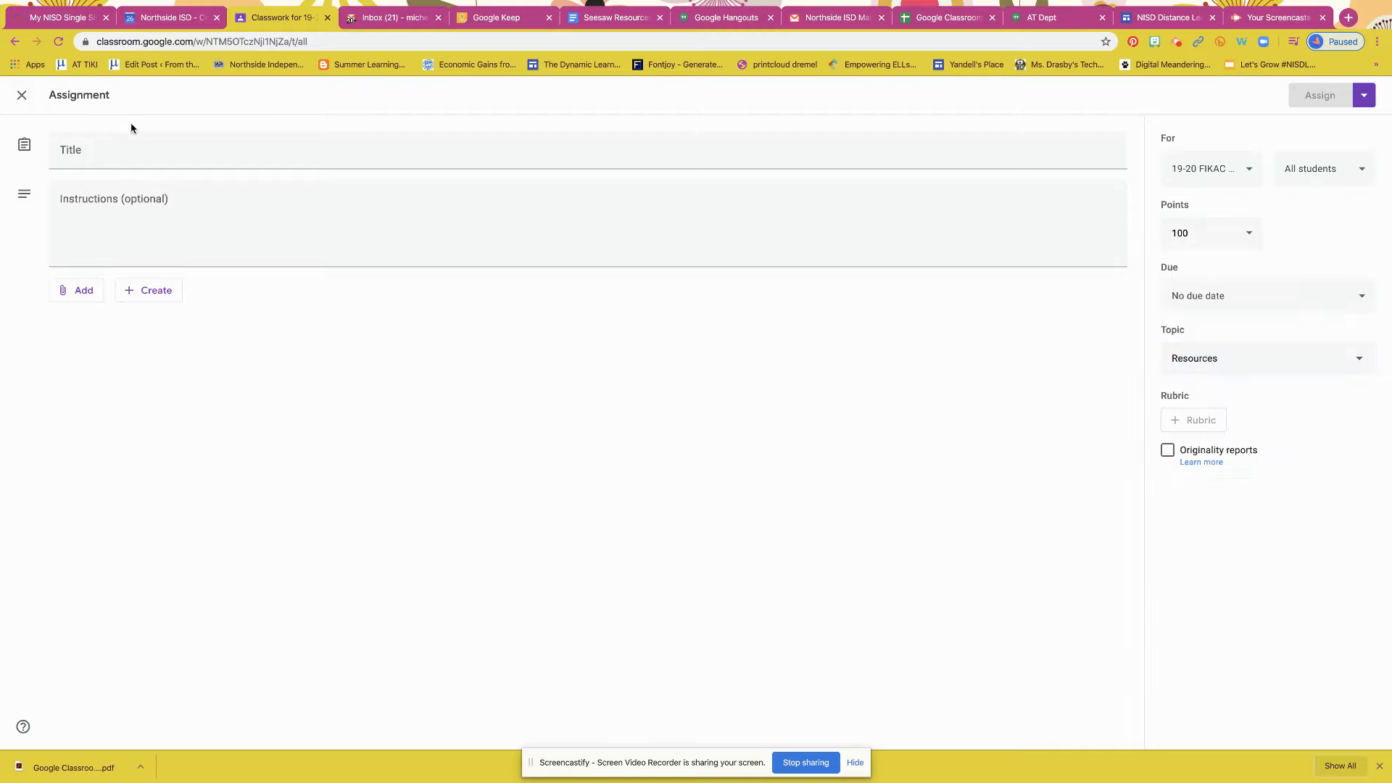
click(22, 97)
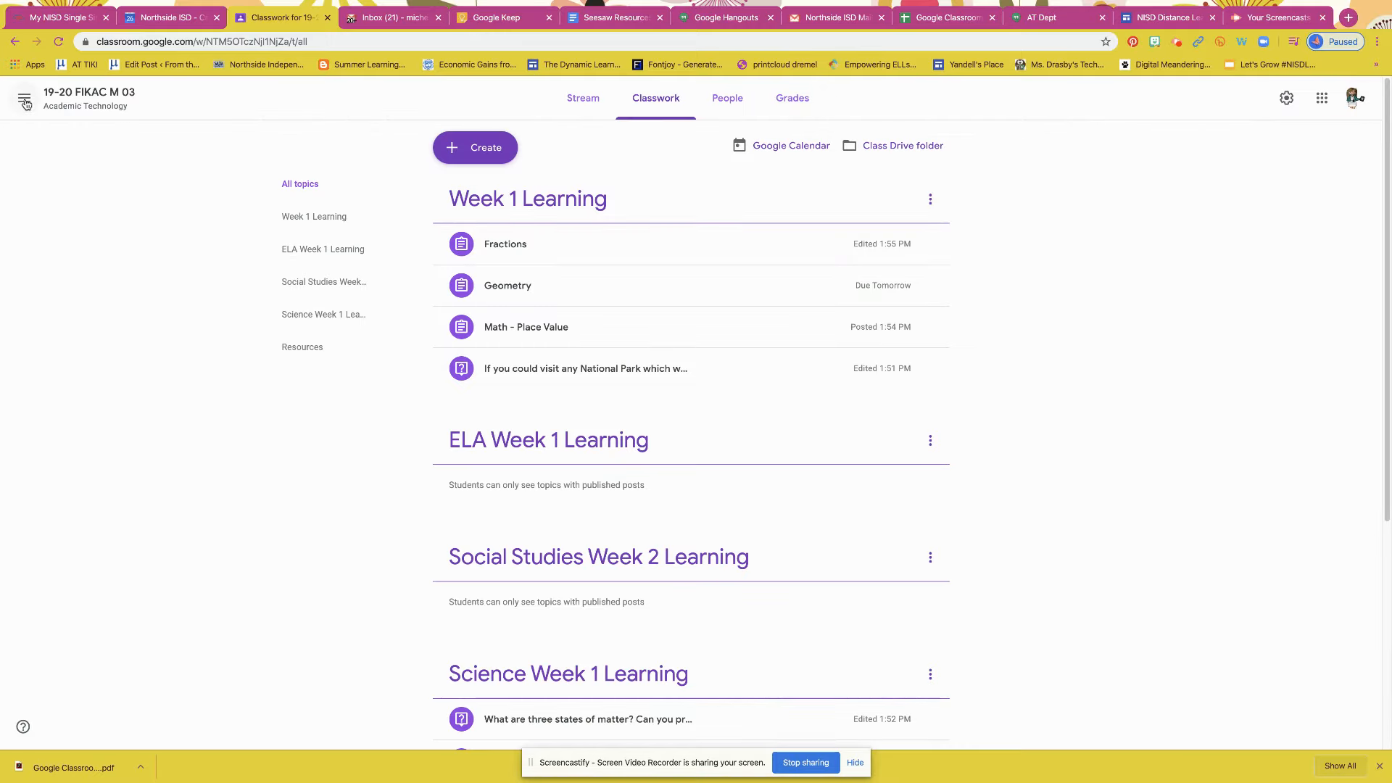